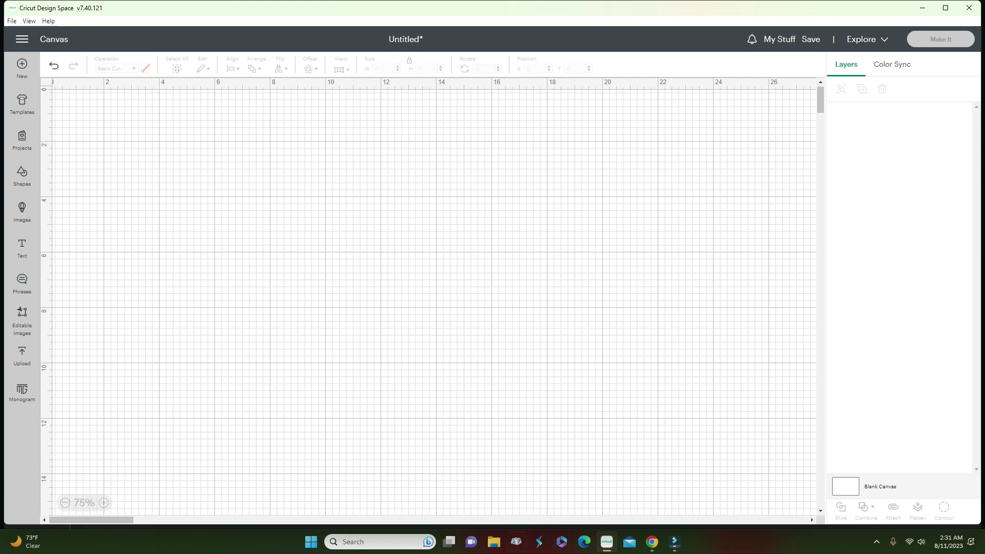
From Recent Uploads, add the Princess Peach and Mario images to the canvas as Print Then Cut layers.
left_click(19, 359)
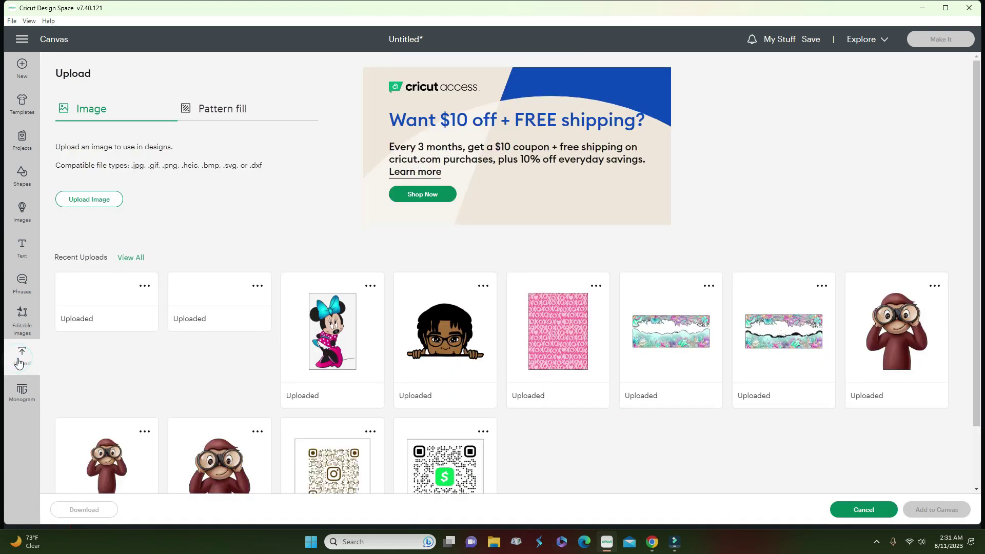
left_click(132, 258)
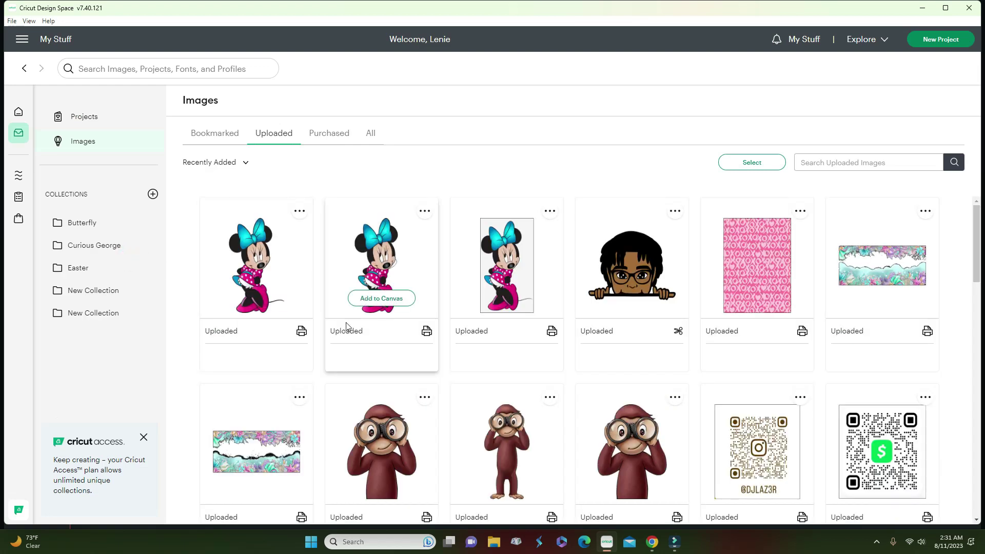
scroll(391, 345, "down", 15)
scroll(450, 336, "up", 3)
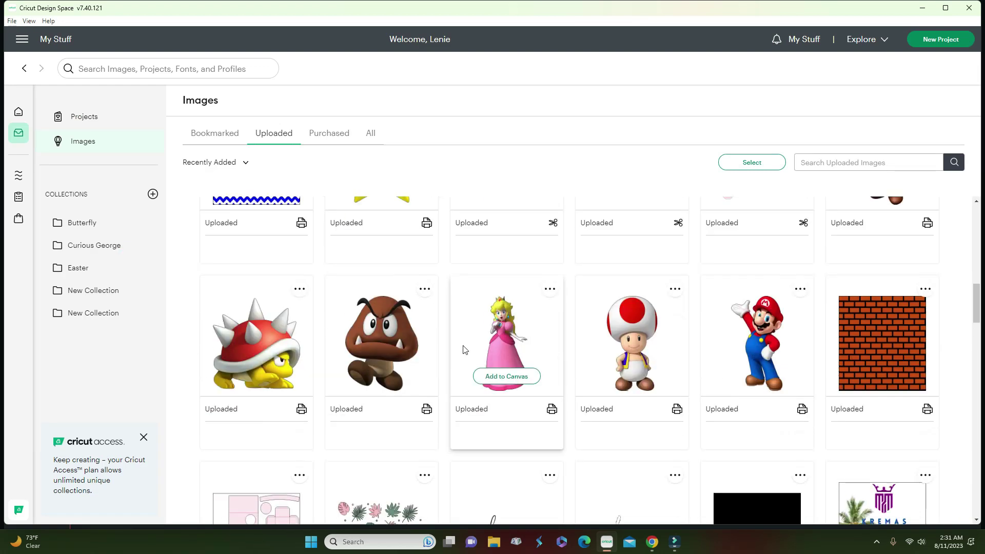
left_click(495, 379)
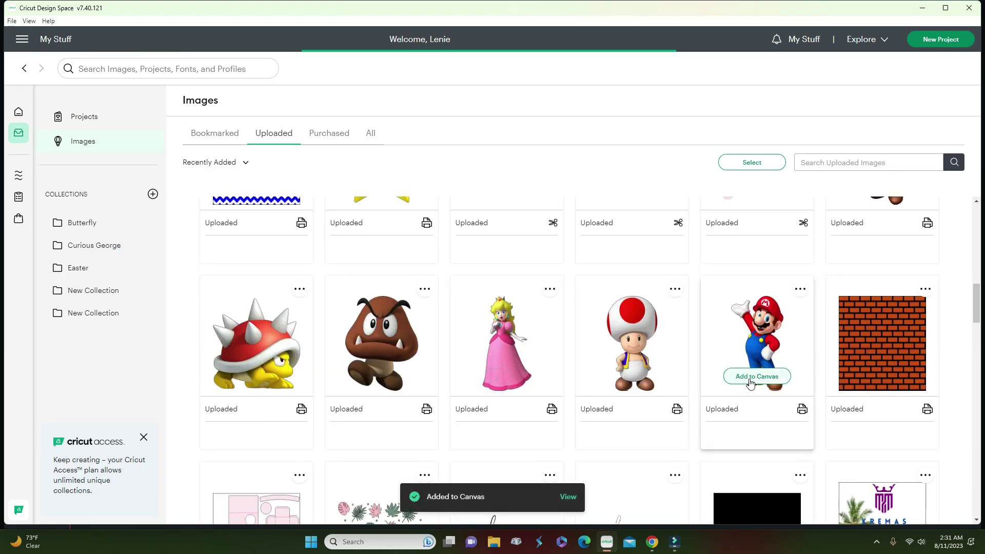
left_click(727, 379)
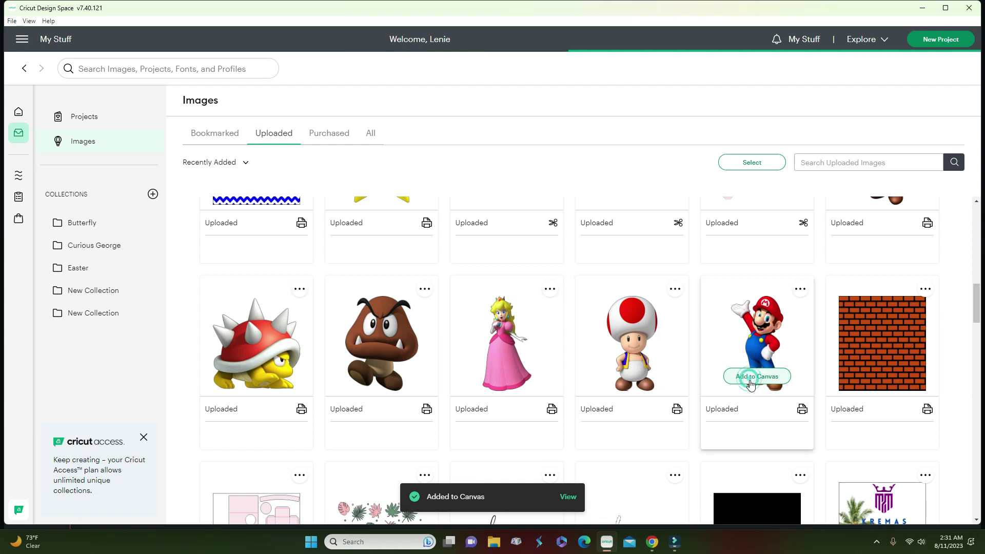
left_click(568, 496)
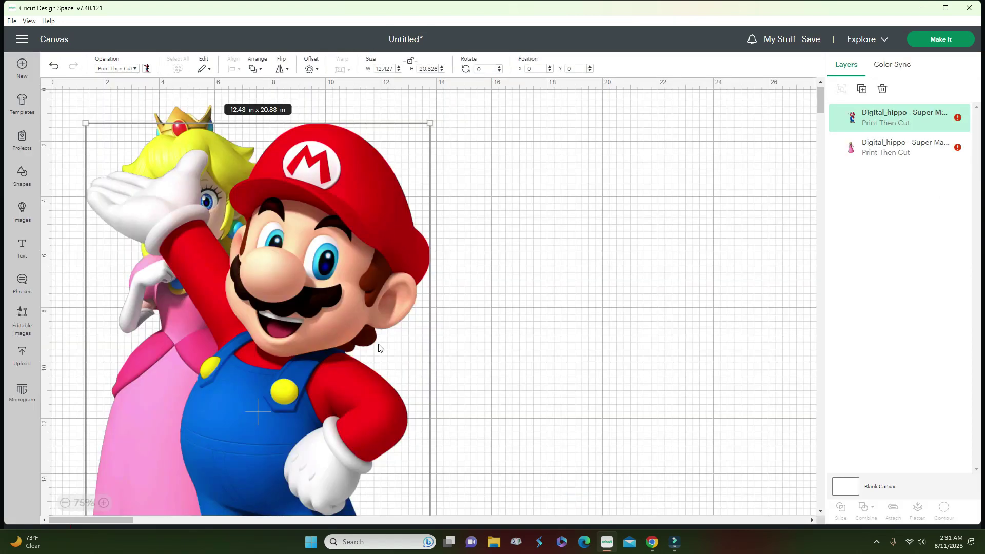
Move Mario clear of Peach and resize him to 2.5 inches tall with proportions locked.
left_click_drag(380, 343, 718, 338)
left_click(409, 60)
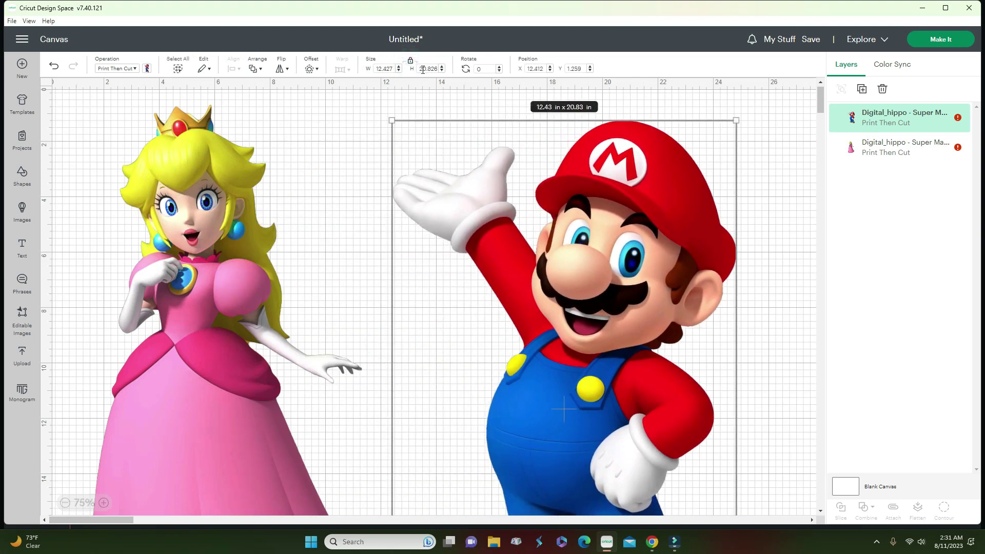
left_click(423, 69)
type("2.5")
key("Return")
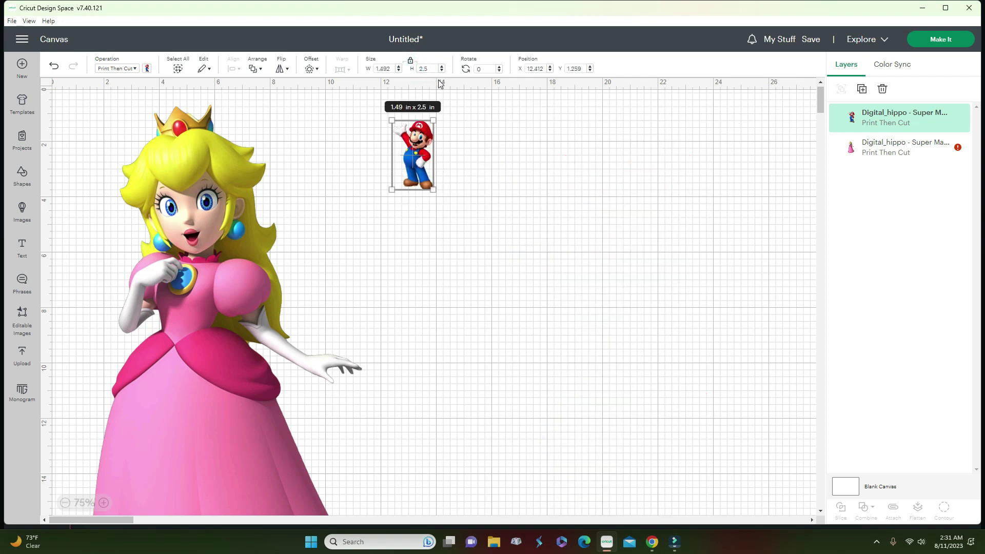
Resize Peach to 2.5 inches tall (1.39 x 2.5 in) and place her beside Mario.
left_click_drag(230, 230, 289, 237)
left_click(104, 503)
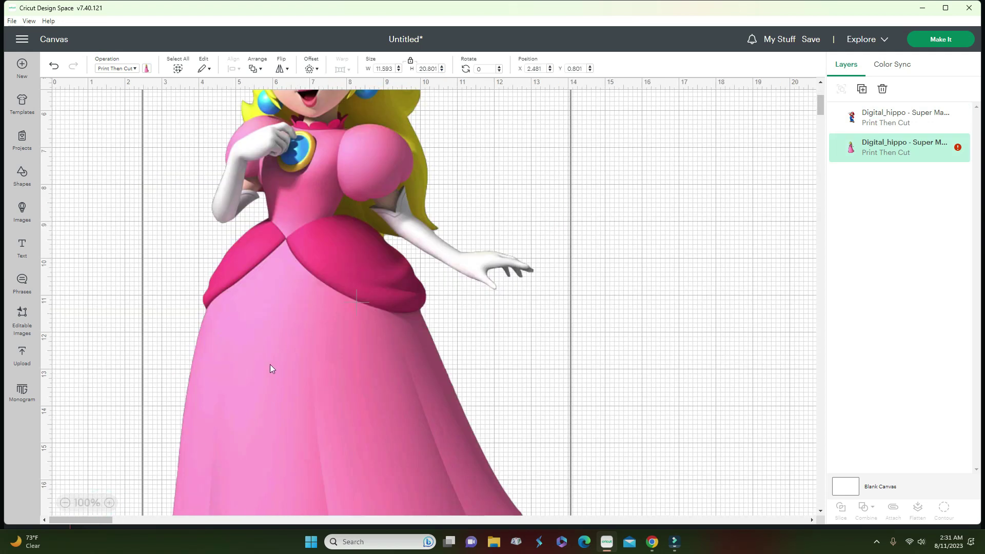
left_click_drag(269, 364, 271, 416)
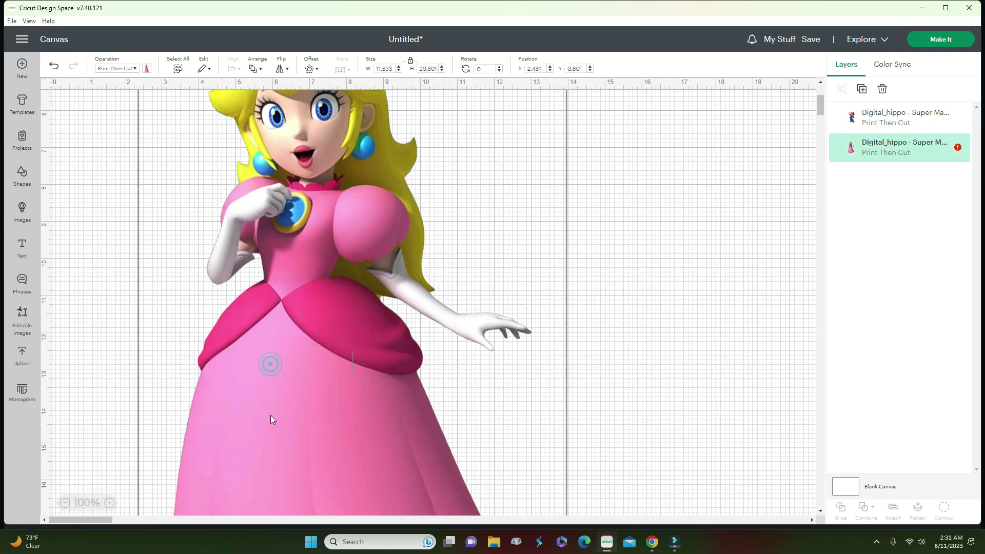
left_click(418, 68)
type("2.5")
key("Return")
scroll(424, 220, "up", 5)
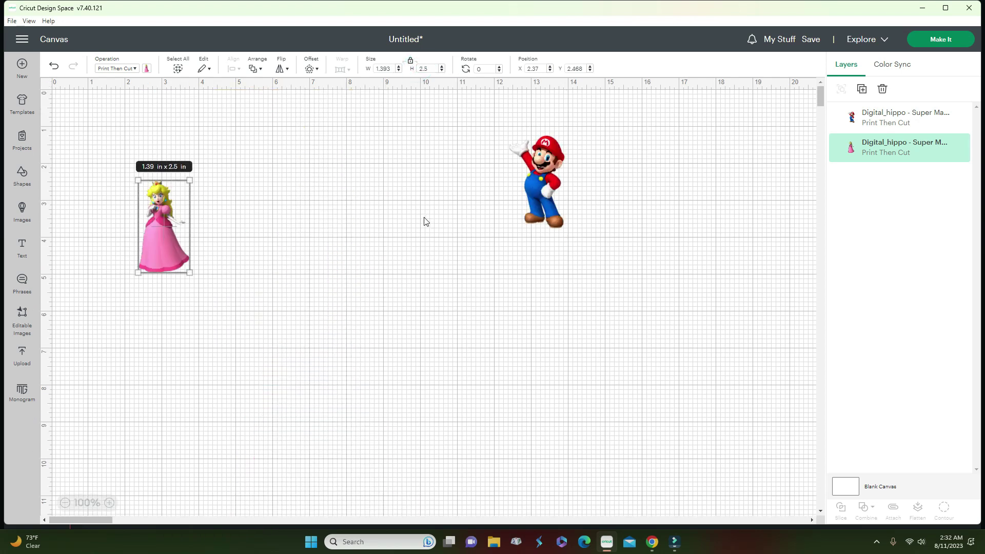
left_click_drag(167, 257, 408, 222)
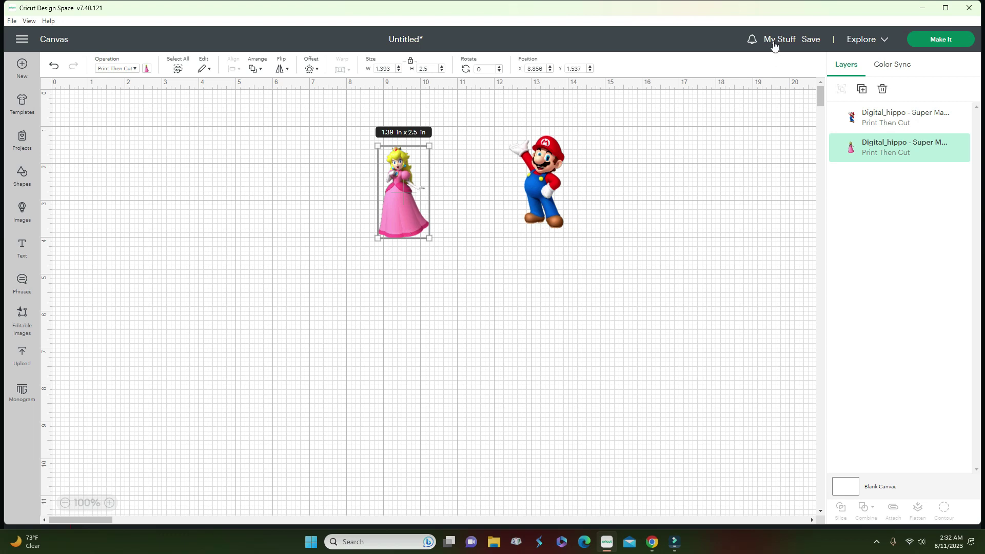
Send the design to Prepare and apply 7 project copies across two 8.5x11 mats.
left_click(933, 44)
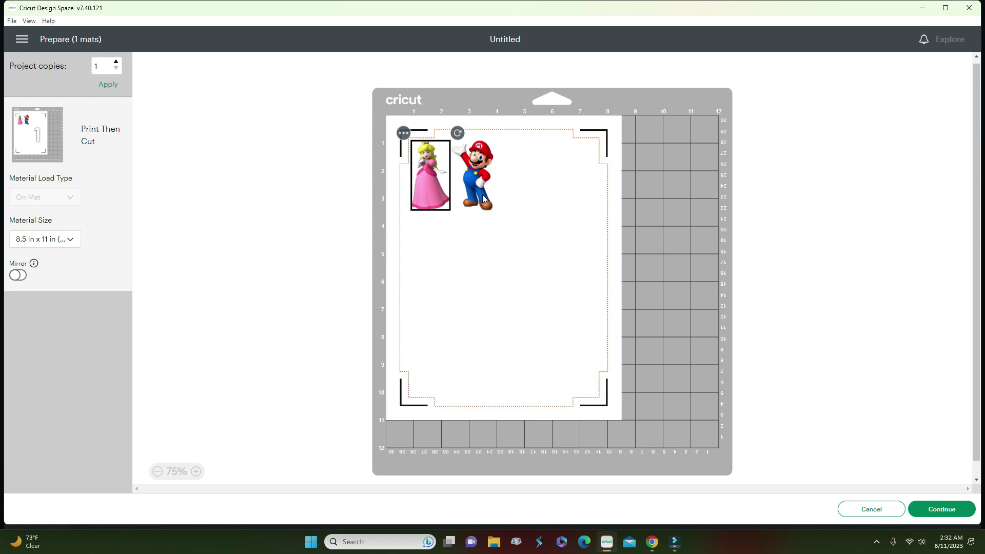
left_click(116, 63)
left_click(116, 63)
left_click(116, 63)
left_click(116, 63)
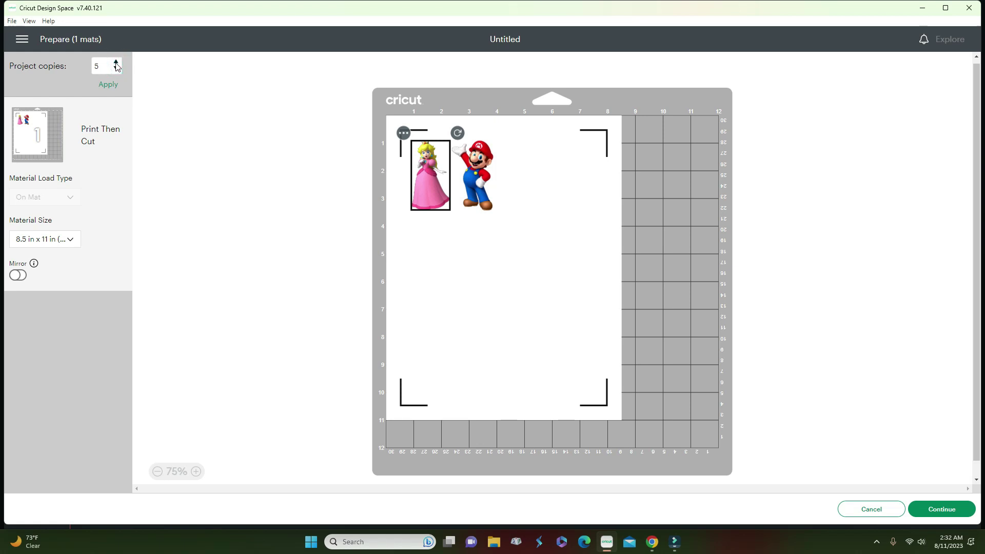
left_click(116, 62)
left_click(115, 70)
left_click(116, 63)
left_click(116, 63)
left_click(111, 81)
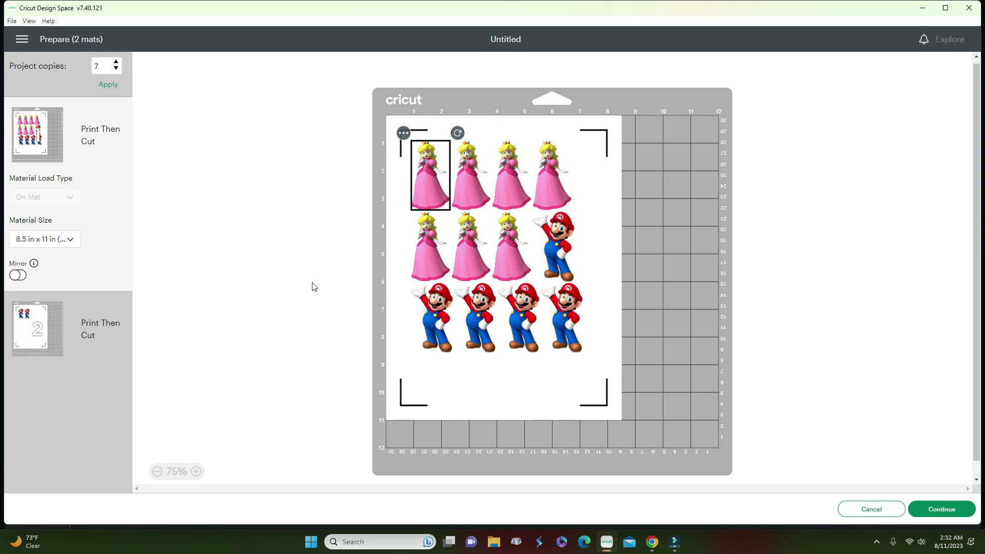
Move the two Mario stickers from mat 2 onto mat 1.
left_click(32, 326)
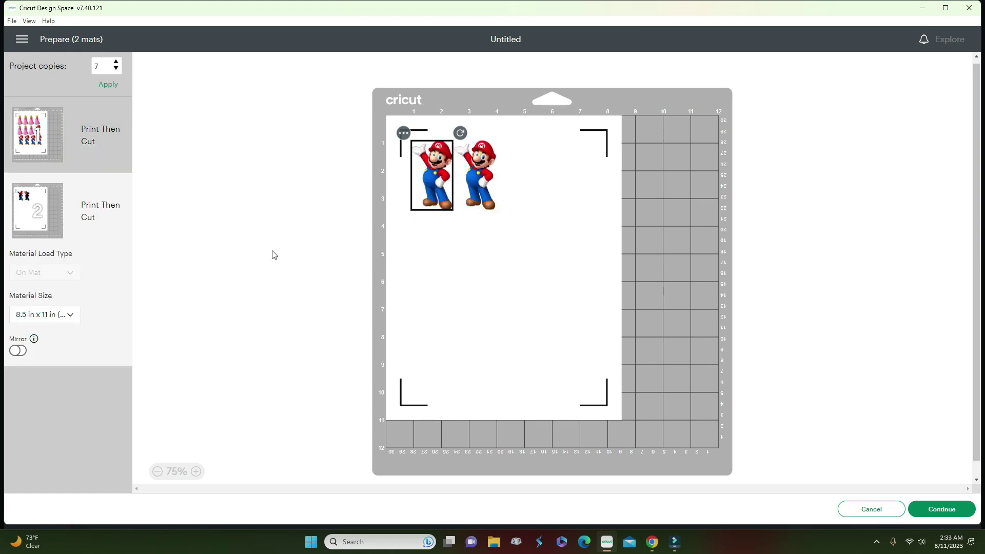
left_click_drag(532, 226, 384, 114)
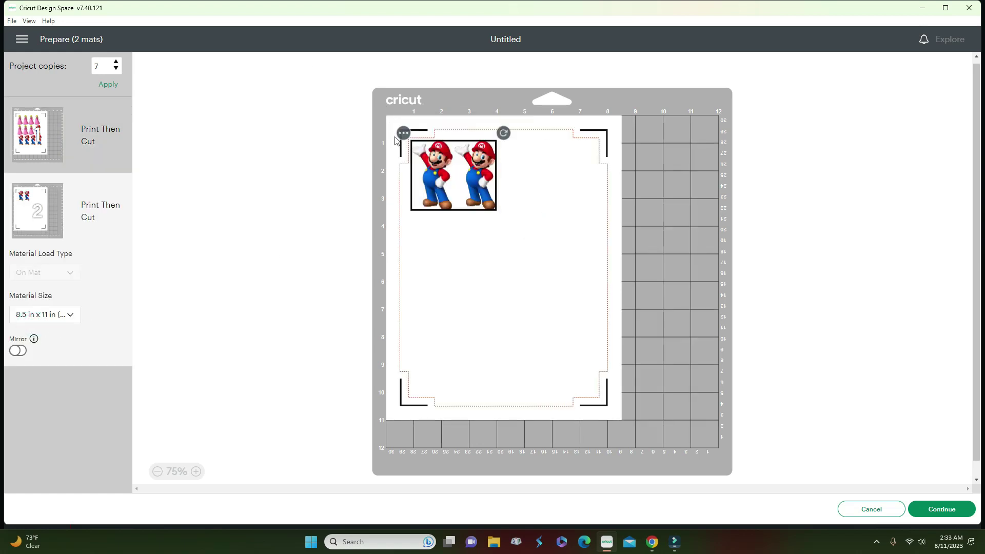
left_click(403, 134)
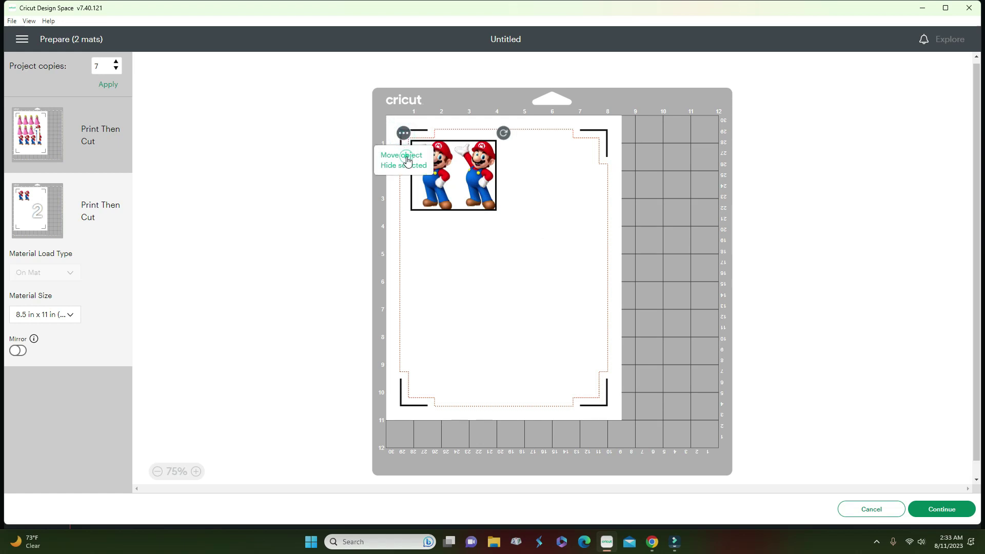
left_click(405, 155)
left_click(357, 159)
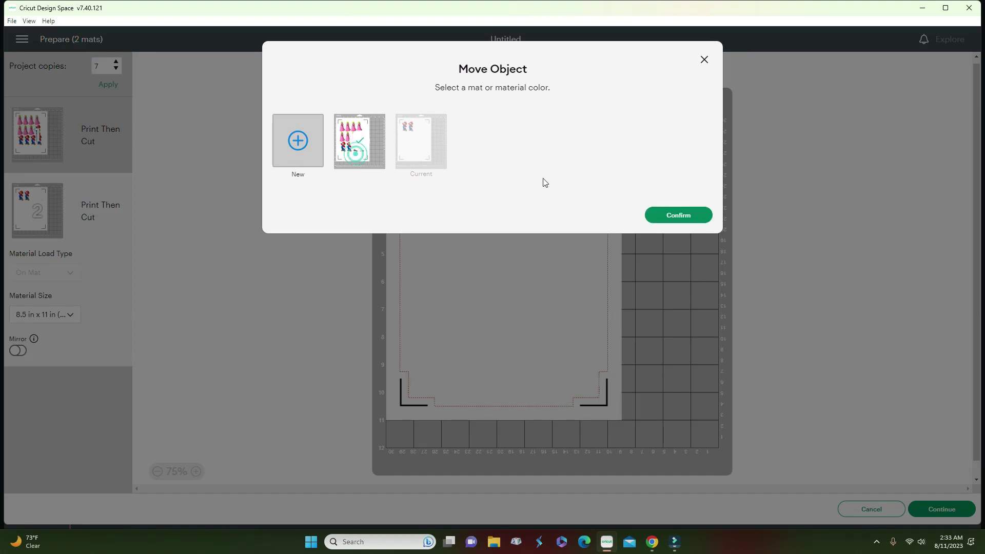
left_click(677, 216)
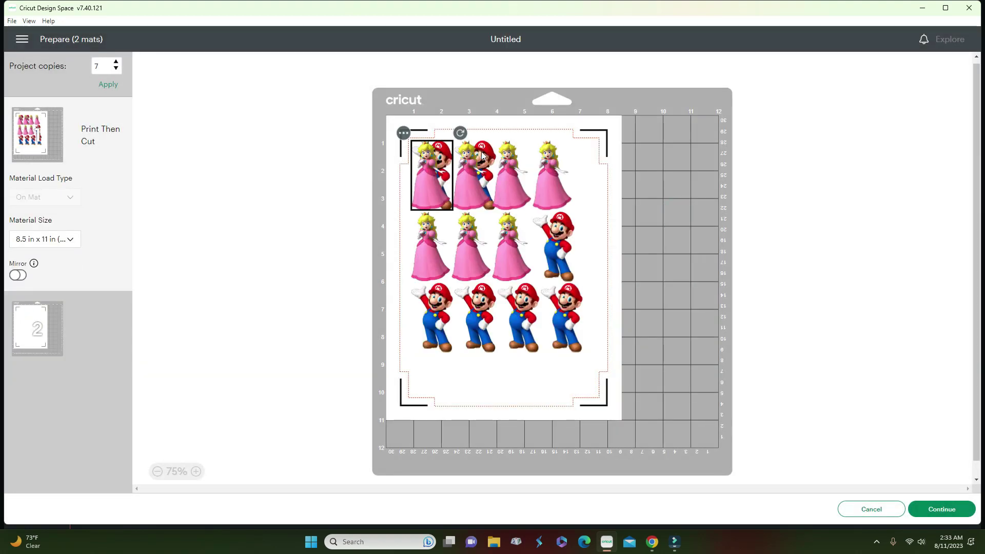
Rearrange the Peaches on mat 1, laying two sideways along the bottom to free space.
left_click_drag(484, 174, 485, 360)
left_click_drag(496, 326, 447, 370)
left_click_drag(438, 156, 502, 346)
left_click_drag(481, 167, 476, 167)
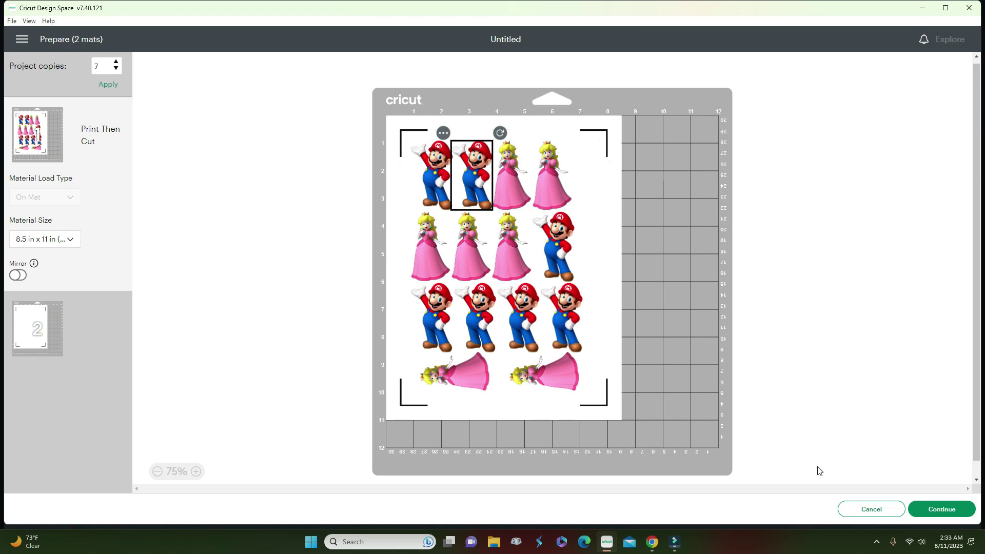
Back on the canvas, insert a Print Then Cut square auto-resized to 7.375 inches.
left_click(880, 512)
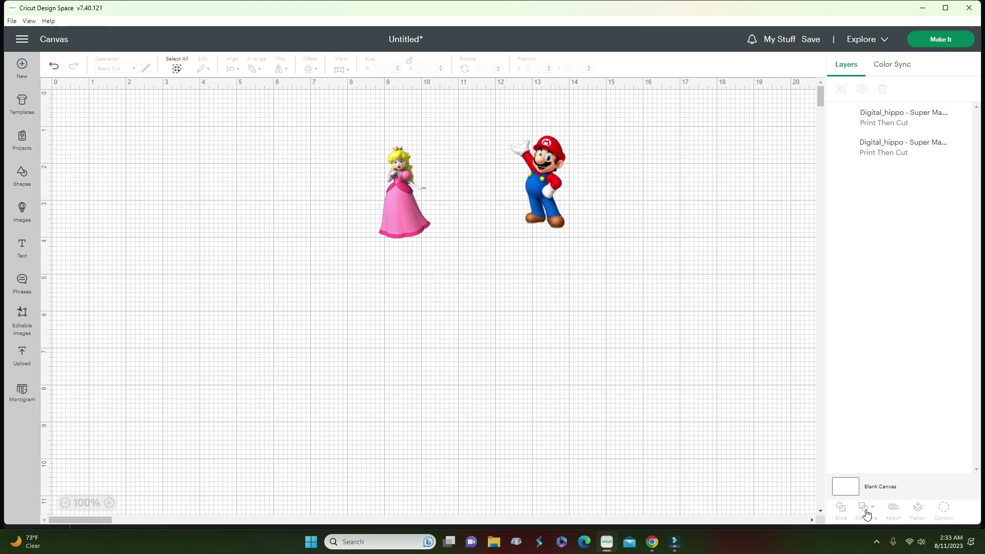
left_click_drag(402, 208, 587, 206)
left_click(28, 180)
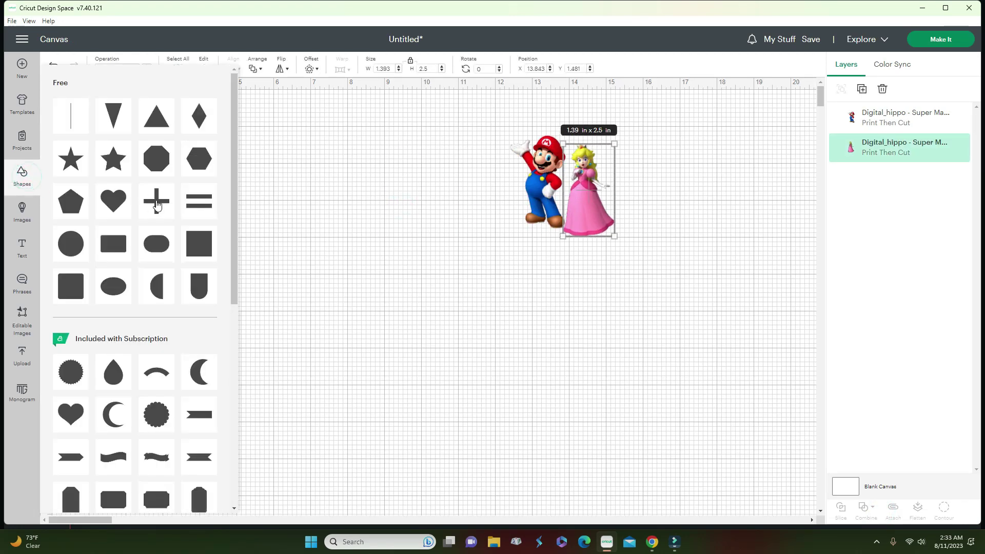
left_click(207, 237)
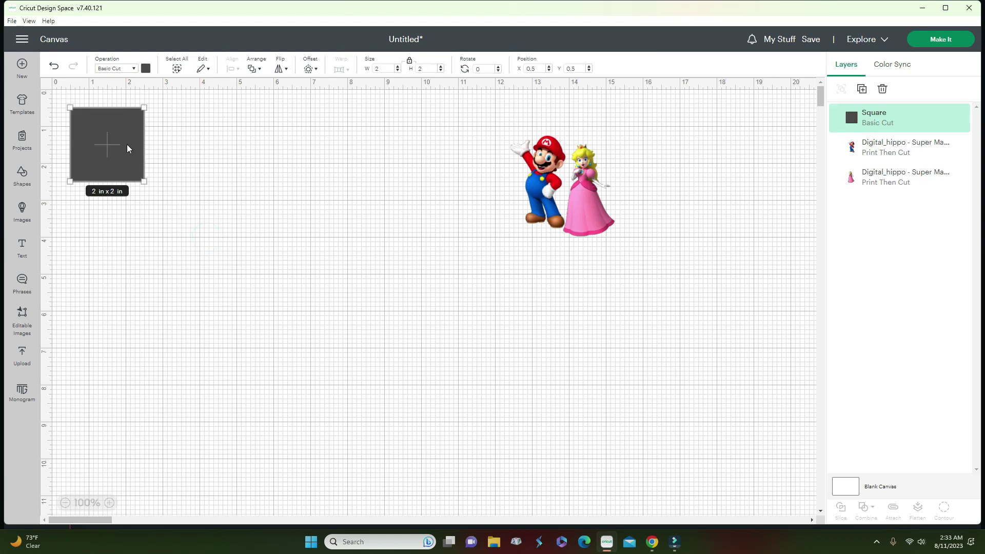
left_click_drag(128, 152, 497, 497)
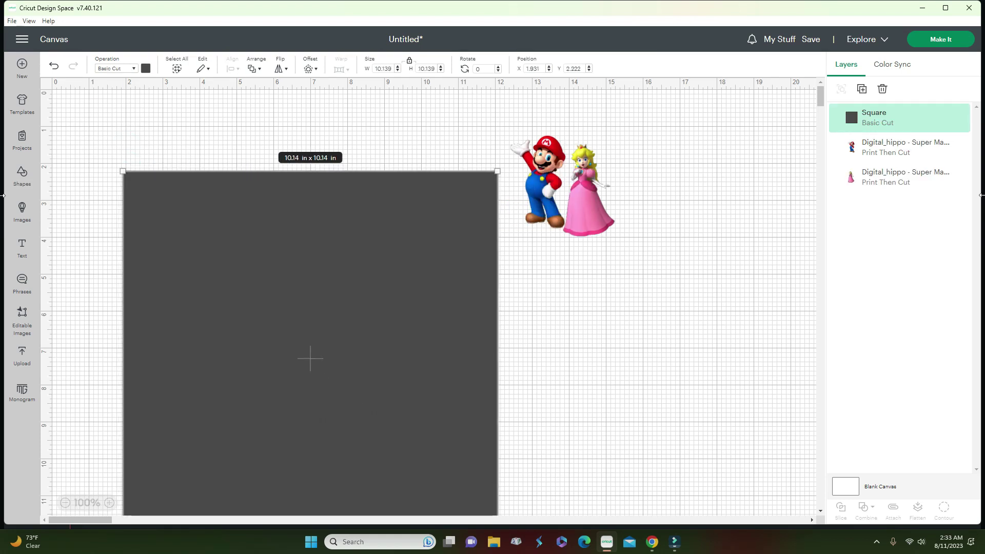
left_click(132, 70)
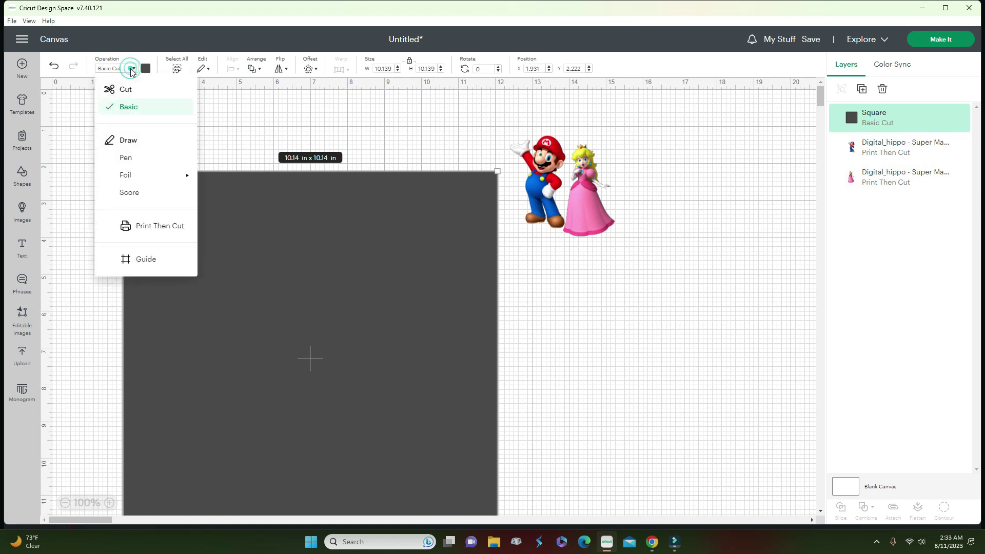
left_click(127, 224)
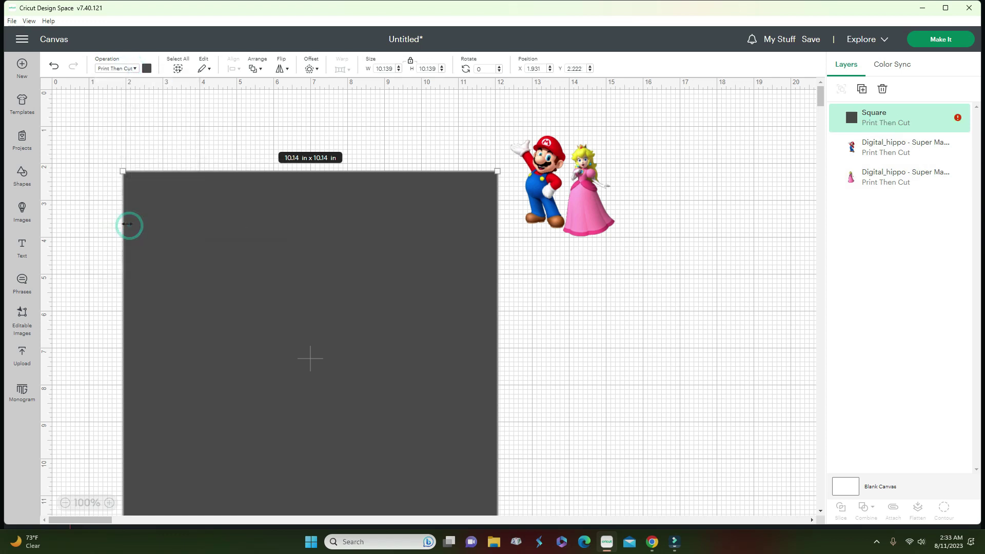
left_click(957, 118)
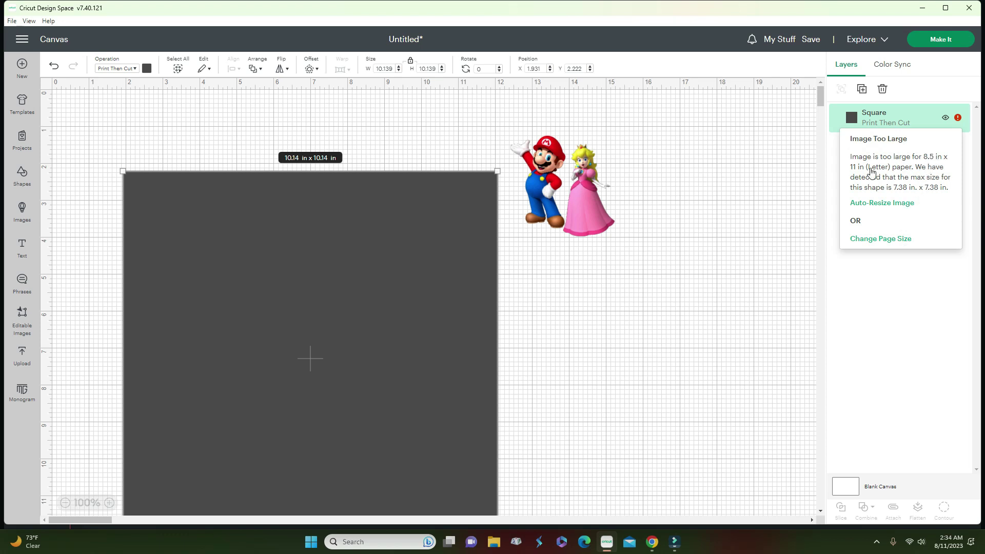
left_click(886, 202)
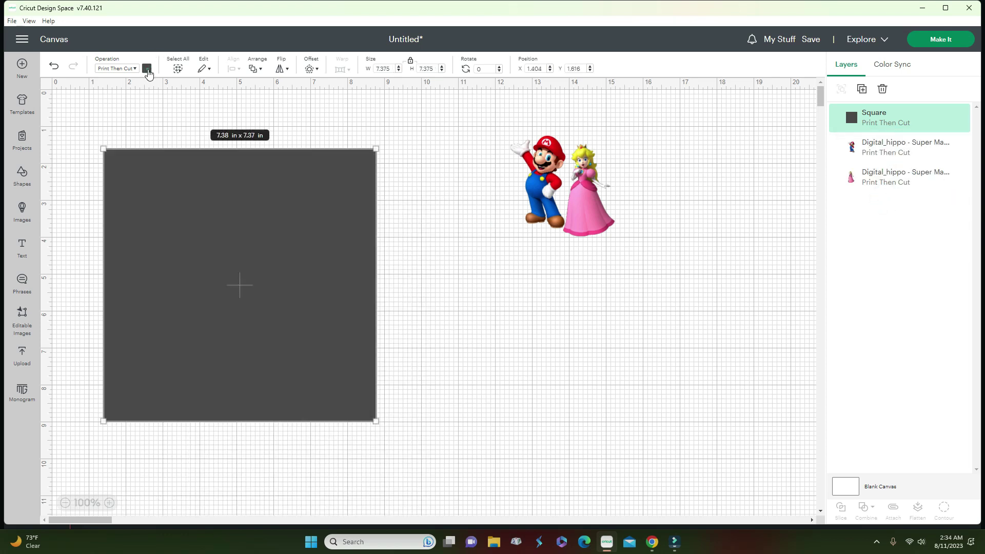
Colour the square light grey and bring Mario and Peach to the front on its top-left.
left_click(147, 68)
left_click(157, 133)
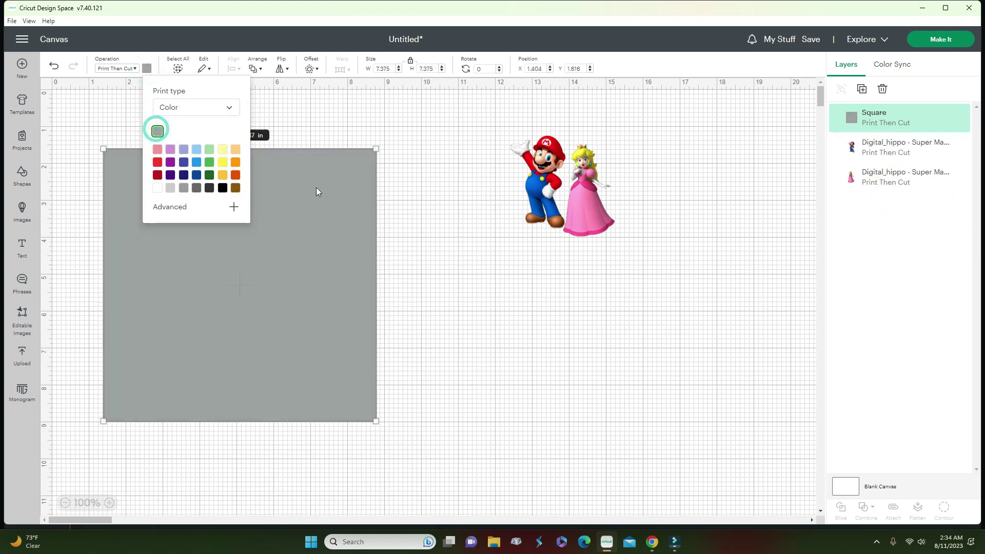
left_click_drag(294, 248, 401, 252)
mouse_move(507, 138)
left_mouse_down()
mouse_move(627, 210)
mouse_move(409, 215)
mouse_move(623, 209)
left_mouse_up()
right_click(623, 209)
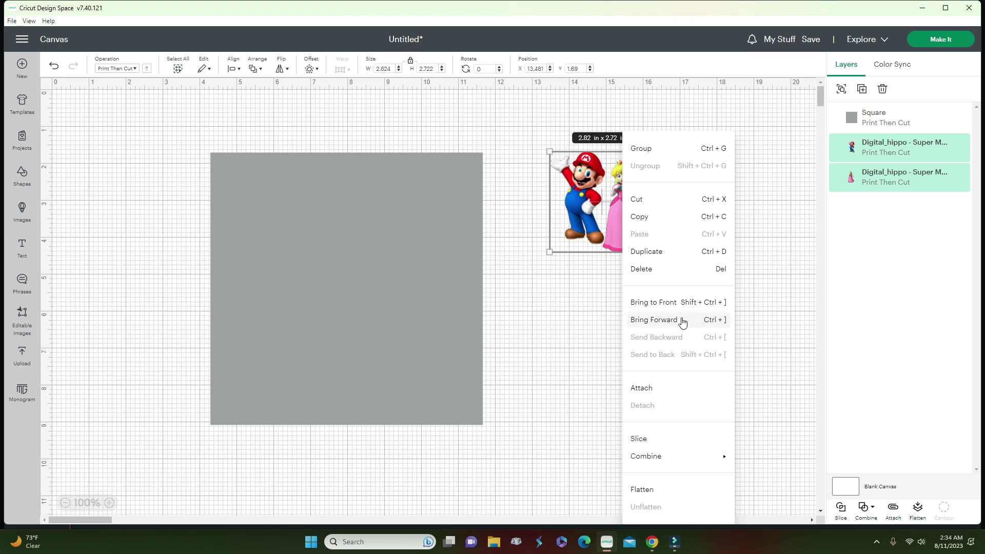
left_click(665, 303)
left_click_drag(615, 214, 275, 220)
Move the grey square aside and duplicate the Mario-Peach pair into four pairs.
left_click(622, 217)
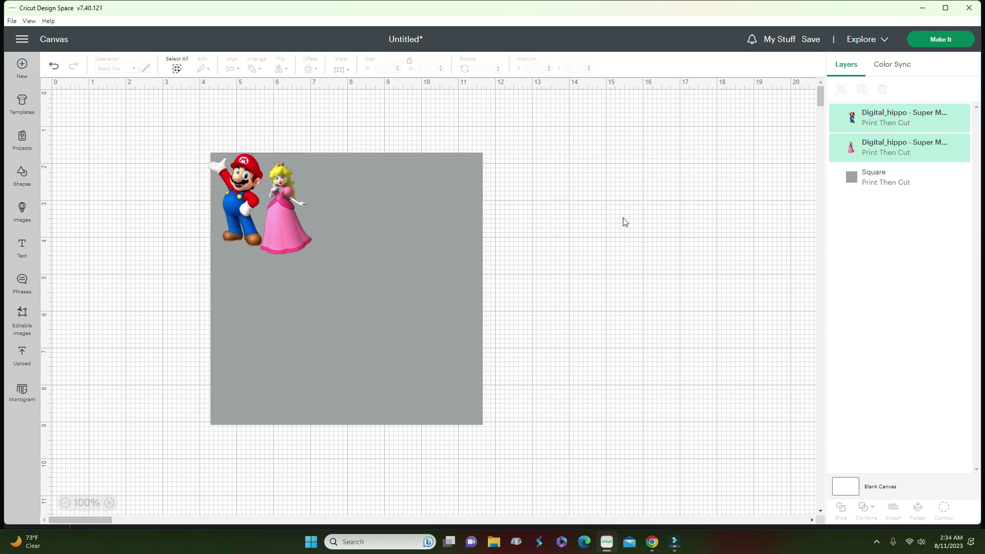
left_click(280, 224)
left_click_drag(399, 230, 650, 245)
left_click_drag(214, 135, 329, 259)
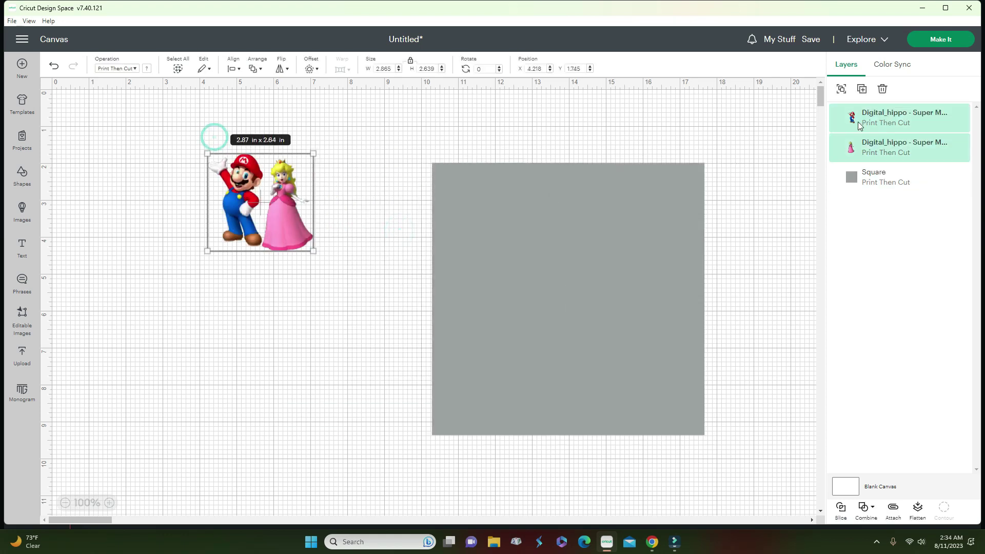
left_click(862, 92)
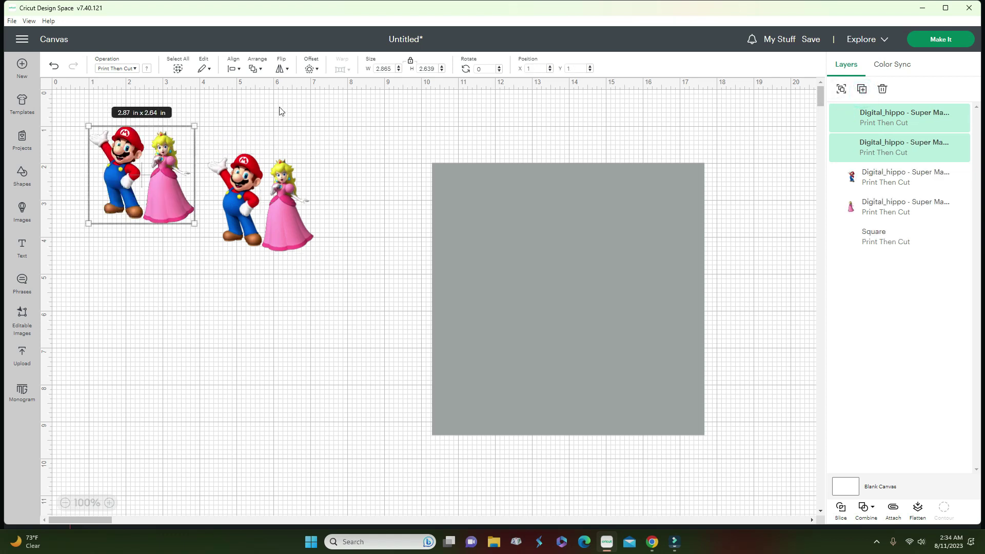
left_click_drag(322, 245, 61, 154)
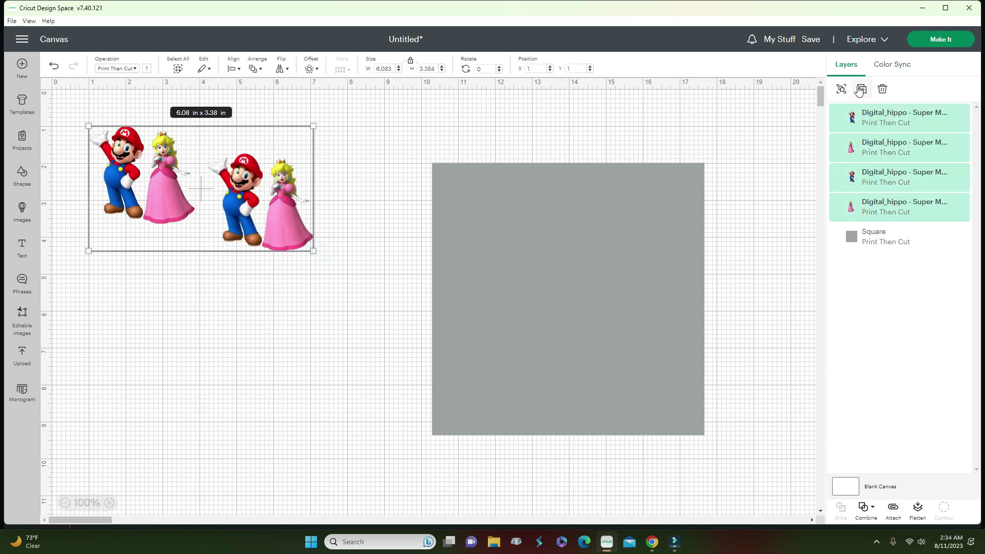
key("ctrl+d")
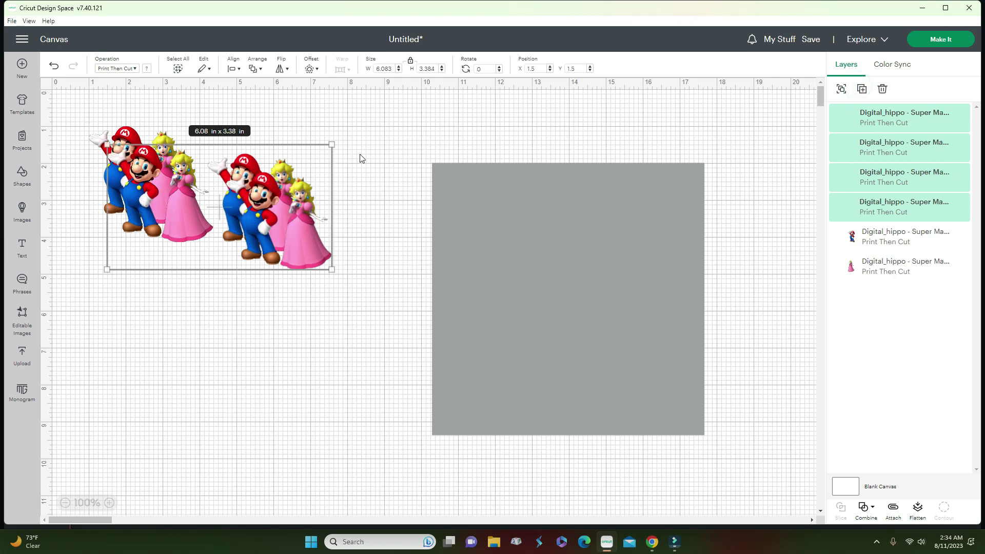
left_click(350, 261)
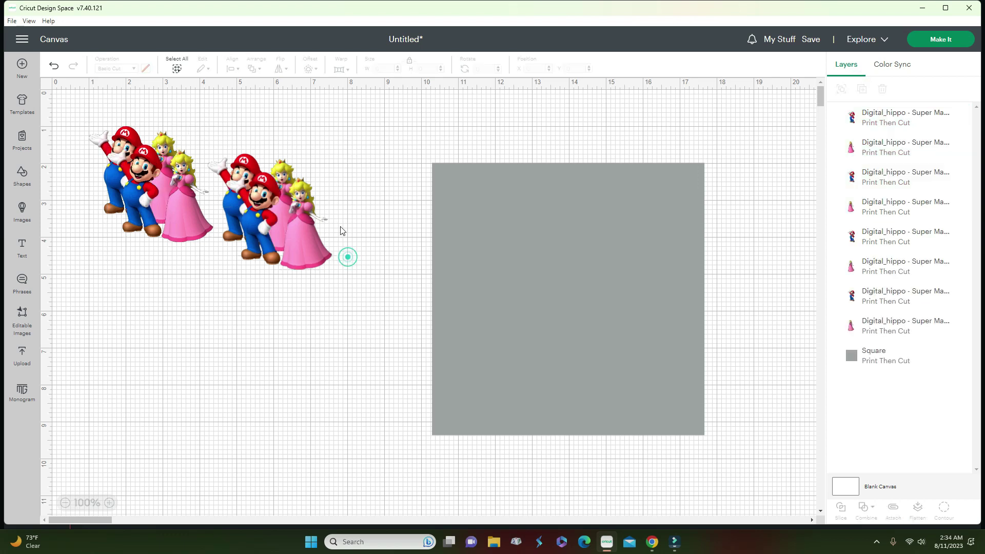
Line up five Peach copies in a row across the top of the grey square.
left_click_drag(302, 237, 457, 231)
key("ctrl+d")
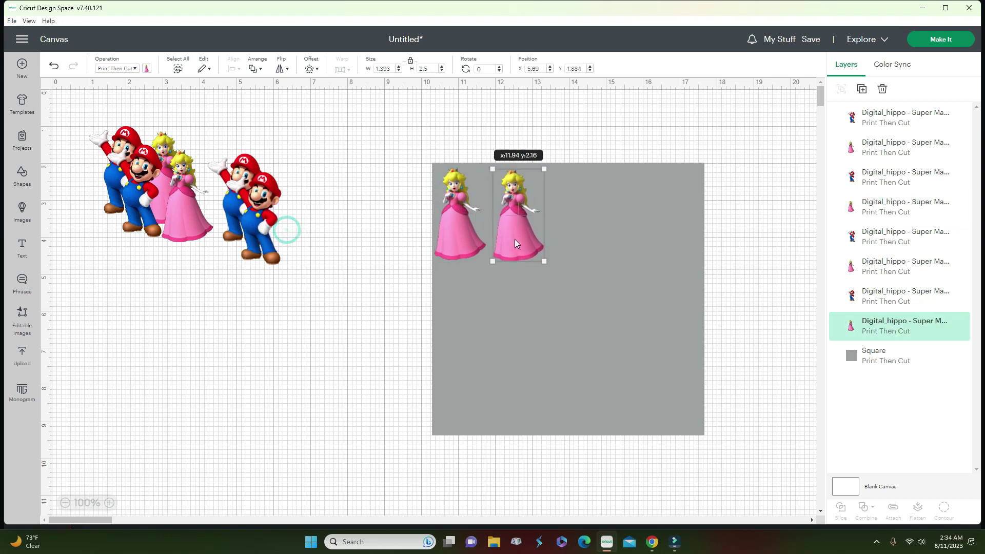
left_click_drag(202, 226, 577, 242)
left_click(519, 245)
left_click(552, 250)
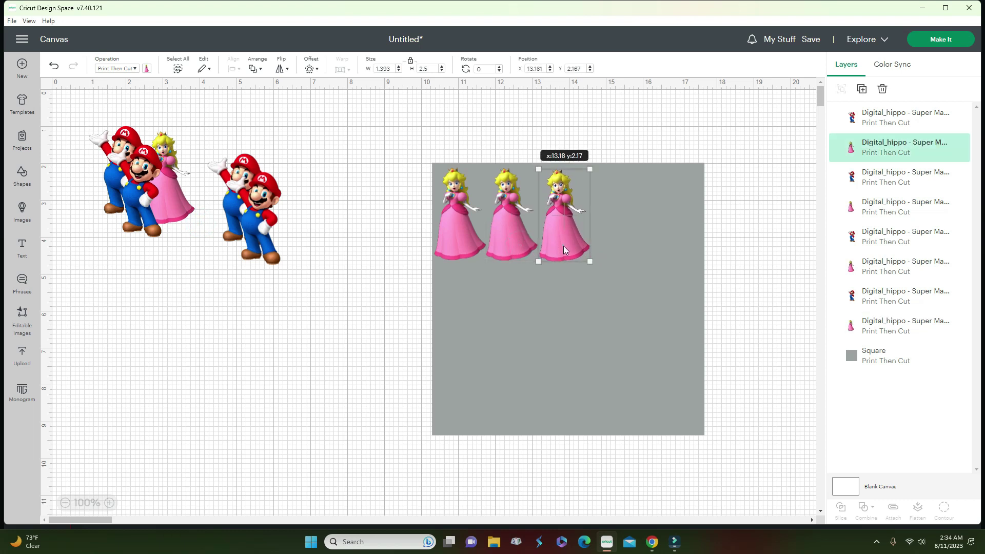
key("ctrl+z")
left_click_drag(199, 232, 619, 244)
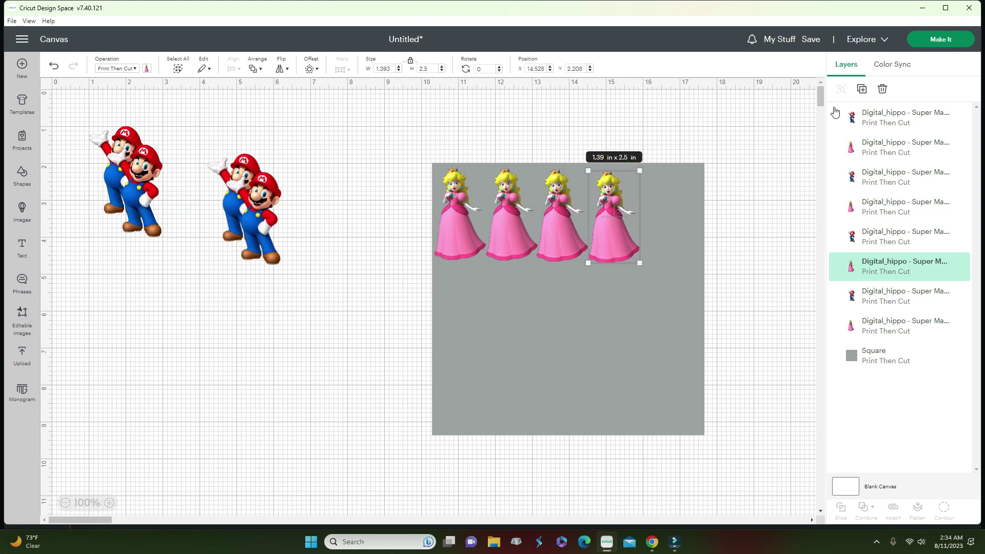
left_click(862, 89)
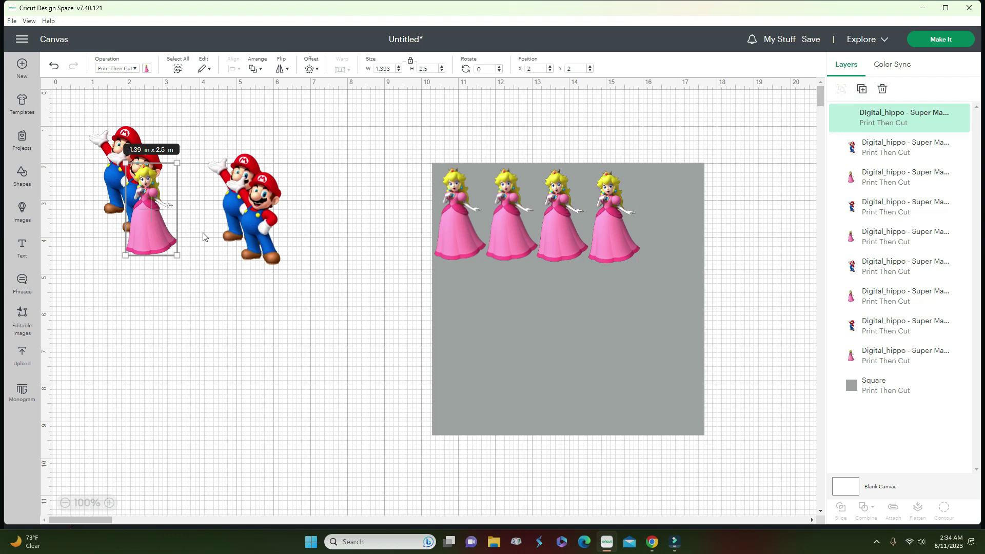
left_click_drag(150, 233, 669, 239)
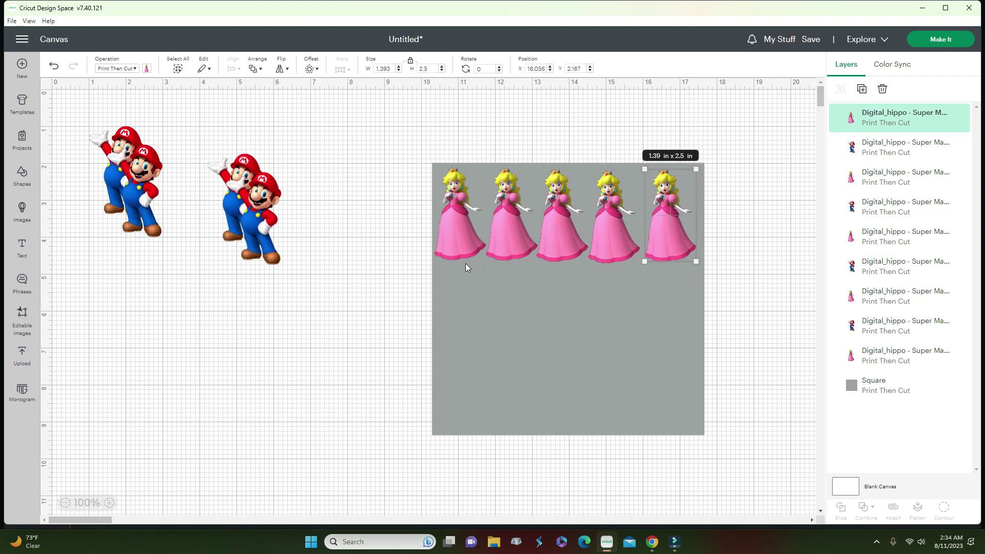
left_click(548, 237)
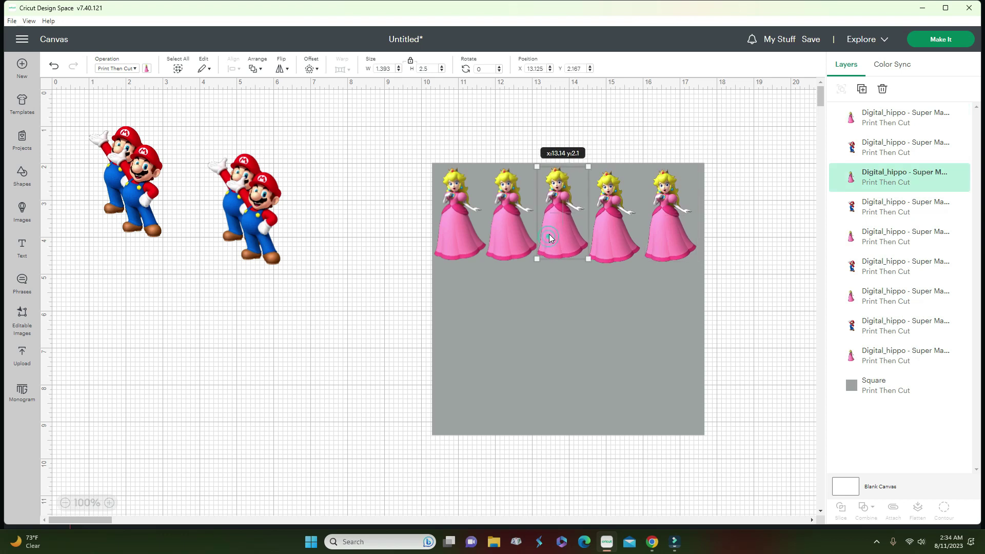
left_click(615, 247)
left_click(668, 251)
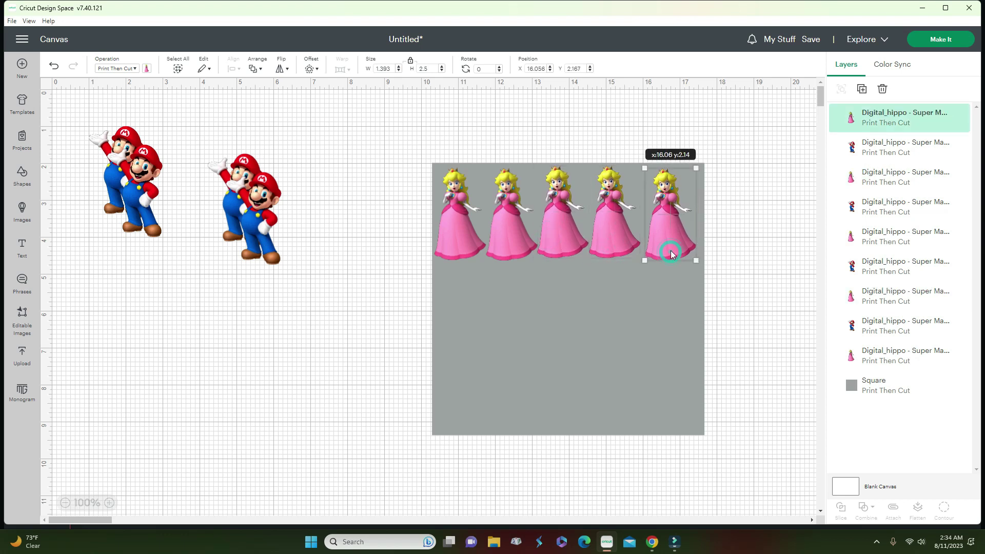
left_click(514, 248)
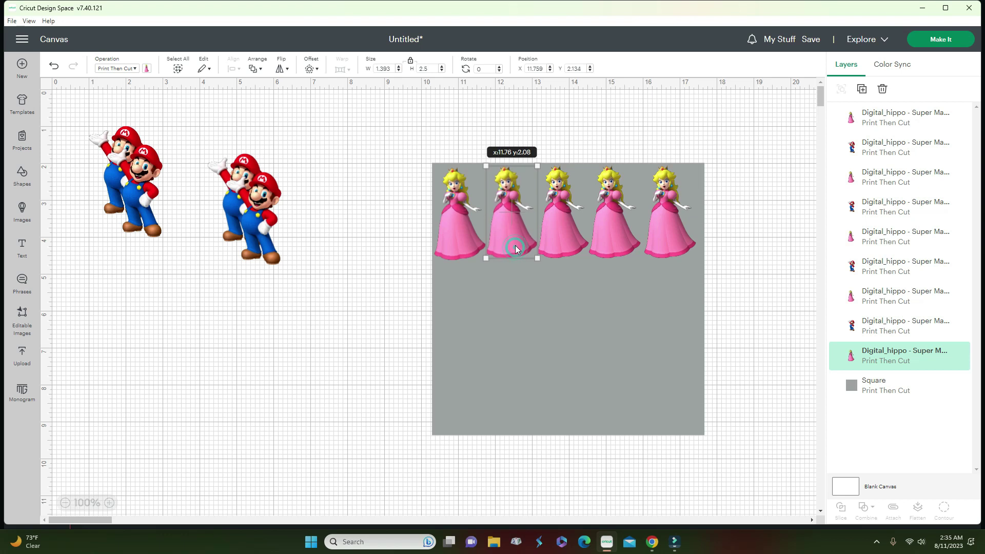
left_click(454, 254)
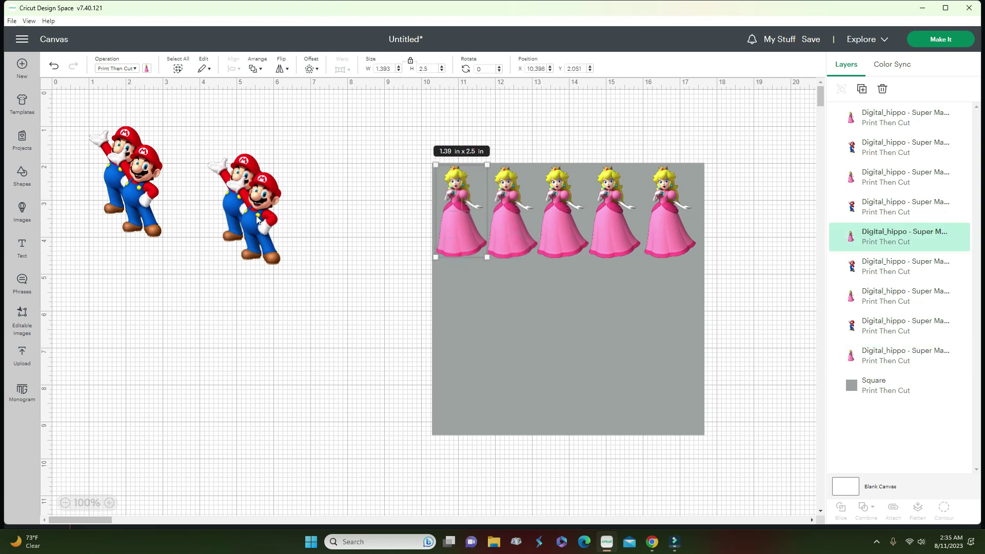
Place five Mario copies in an evenly spaced row beneath the Peaches.
left_click_drag(273, 214, 481, 308)
left_click_drag(253, 186, 525, 296)
left_click_drag(144, 213, 574, 331)
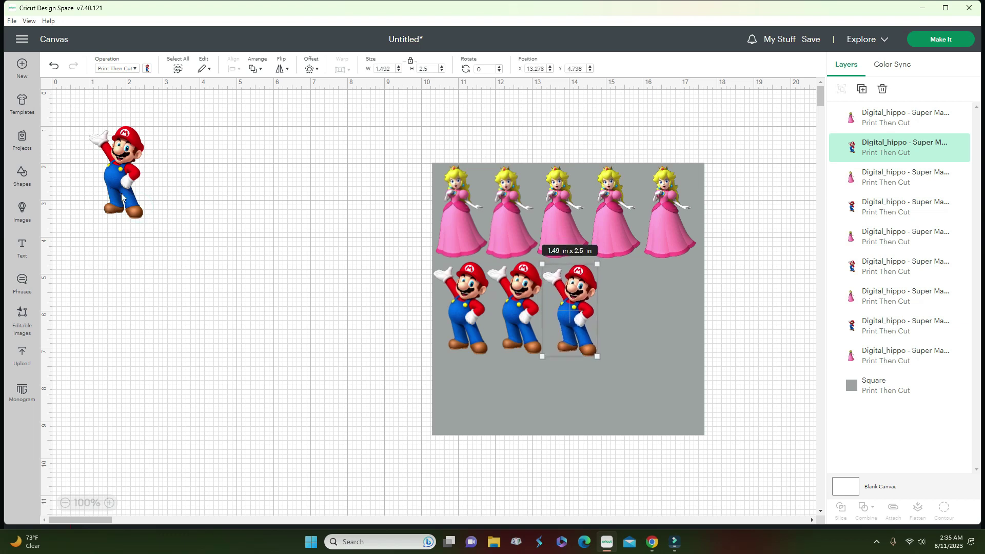
left_click_drag(111, 185, 607, 326)
left_click(574, 314)
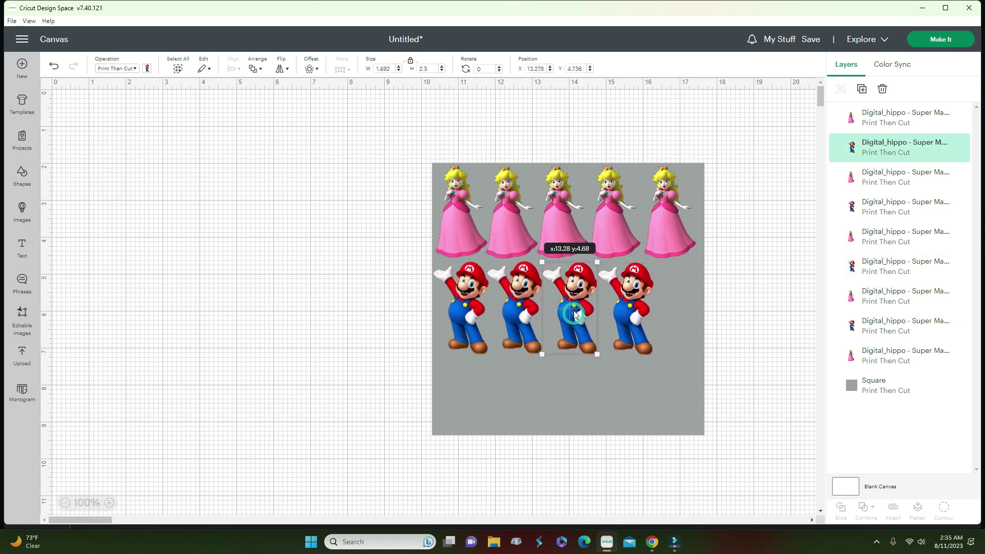
left_click(624, 314)
left_click(862, 89)
left_click_drag(181, 228, 679, 307)
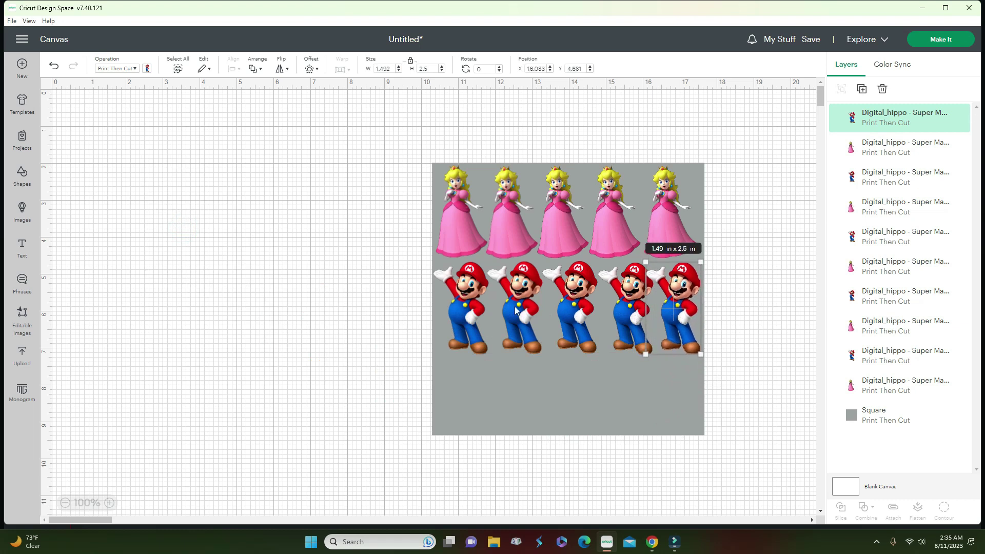
left_click_drag(560, 302, 562, 297)
left_click(626, 300)
left_click_drag(625, 300, 623, 300)
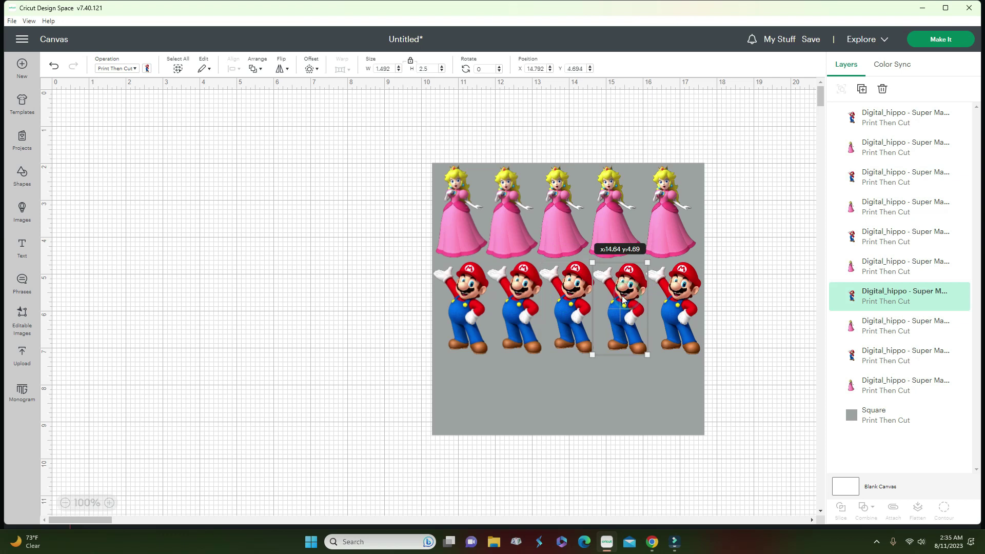
left_click(682, 303)
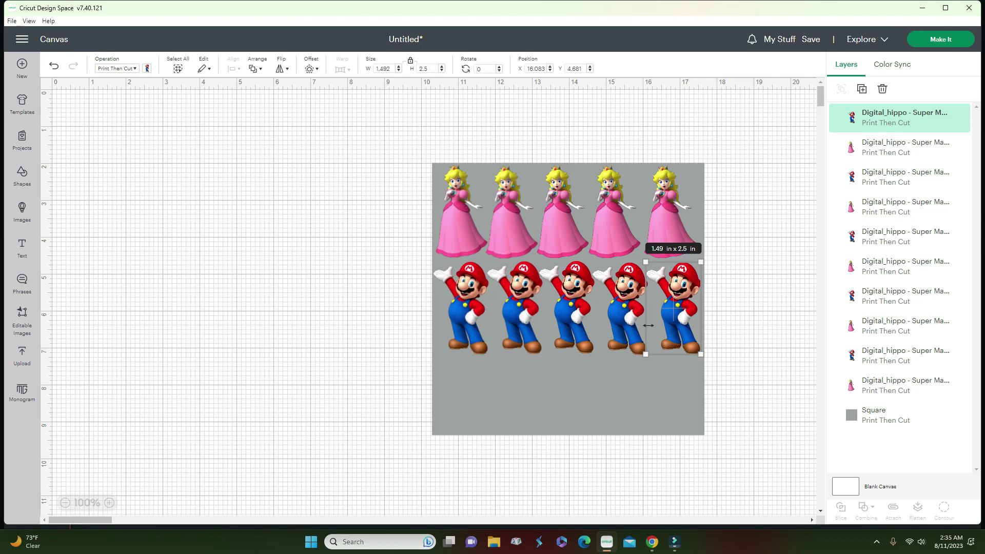
Add a Peach copy rotated to 271° and a sideways Mario copy along the square's bottom.
left_click(463, 231)
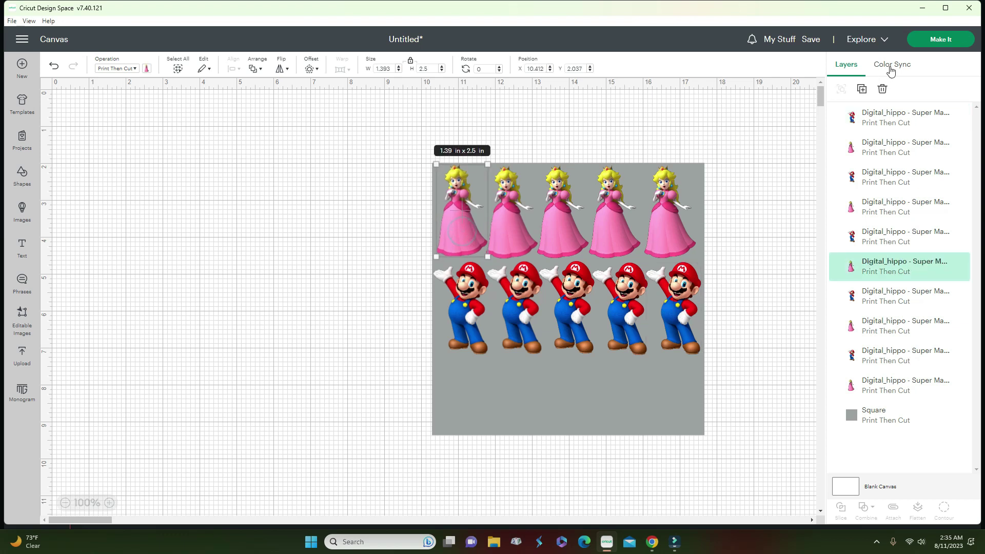
left_click(862, 89)
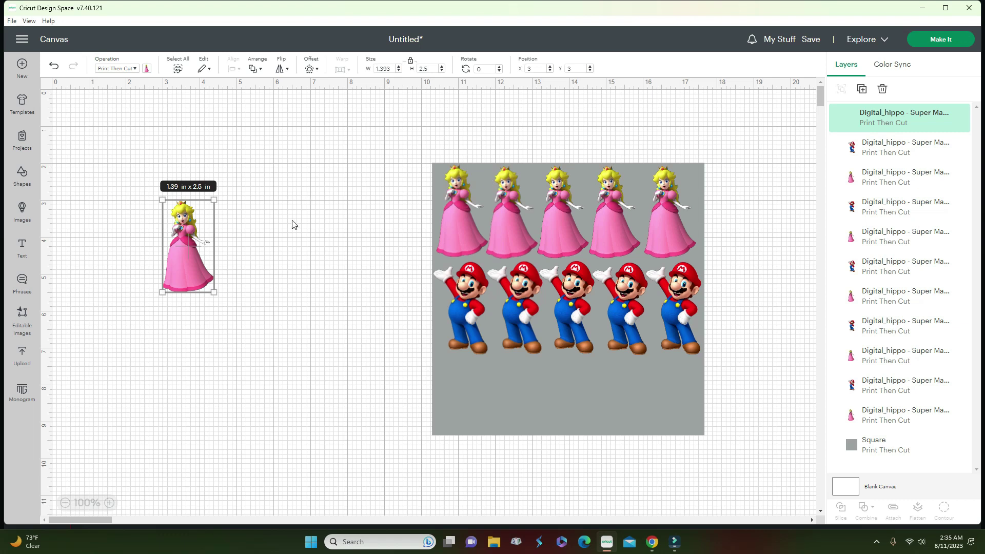
left_click_drag(184, 231, 462, 381)
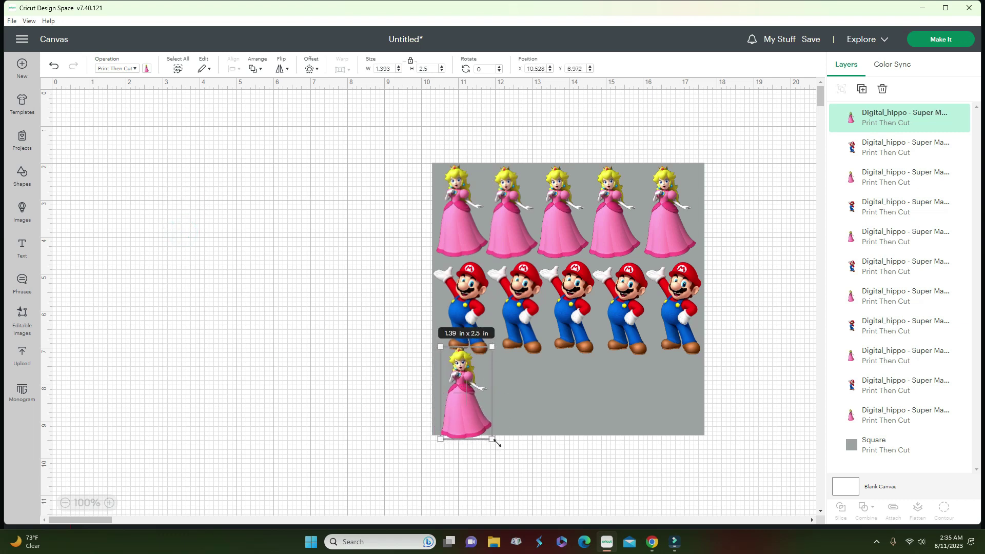
left_click_drag(497, 446, 523, 373)
left_click_drag(501, 419, 528, 383)
left_click(527, 296)
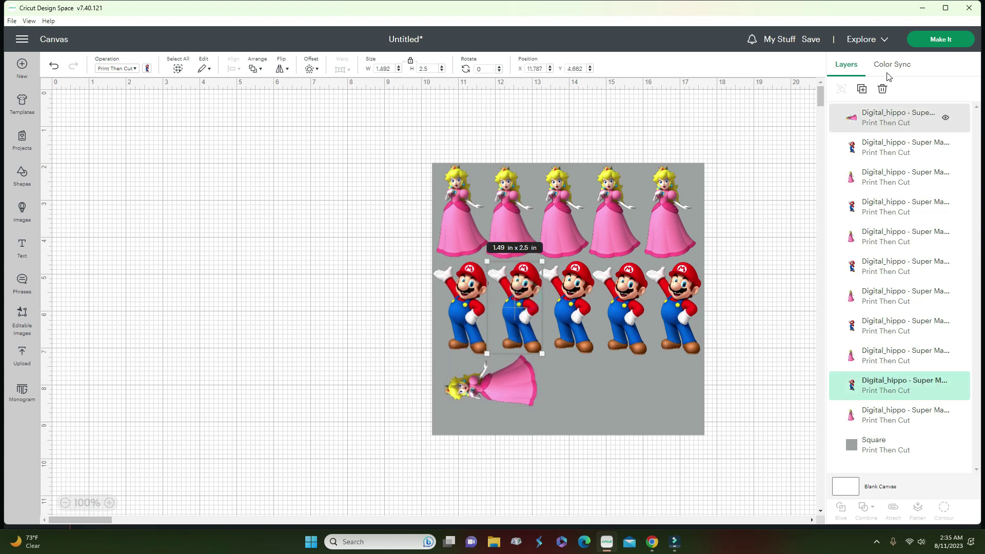
left_click(861, 89)
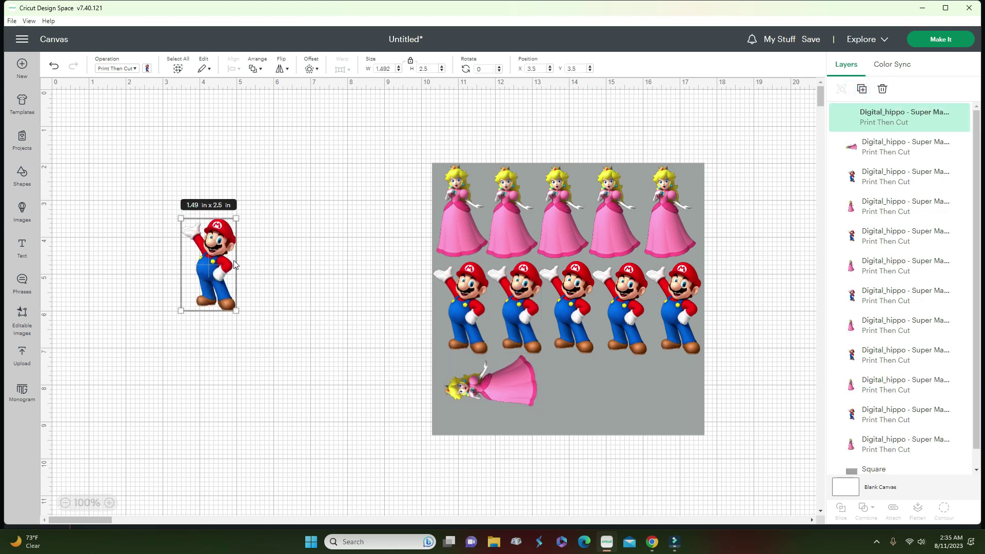
left_click_drag(220, 261, 270, 336)
left_click_drag(292, 398, 313, 304)
left_click_drag(275, 341, 601, 384)
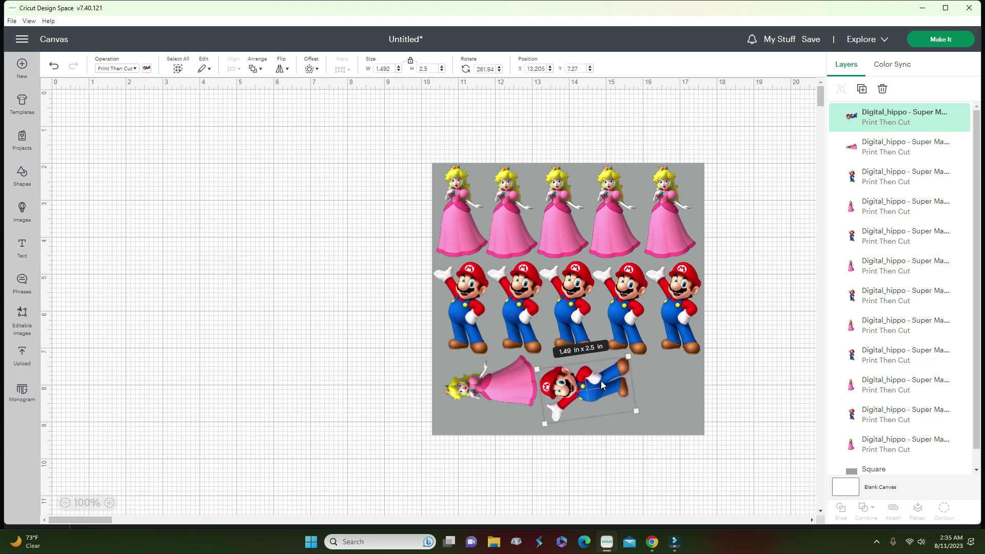
Add a tilted Peach copy in the square's lower-right corner.
left_click(560, 224)
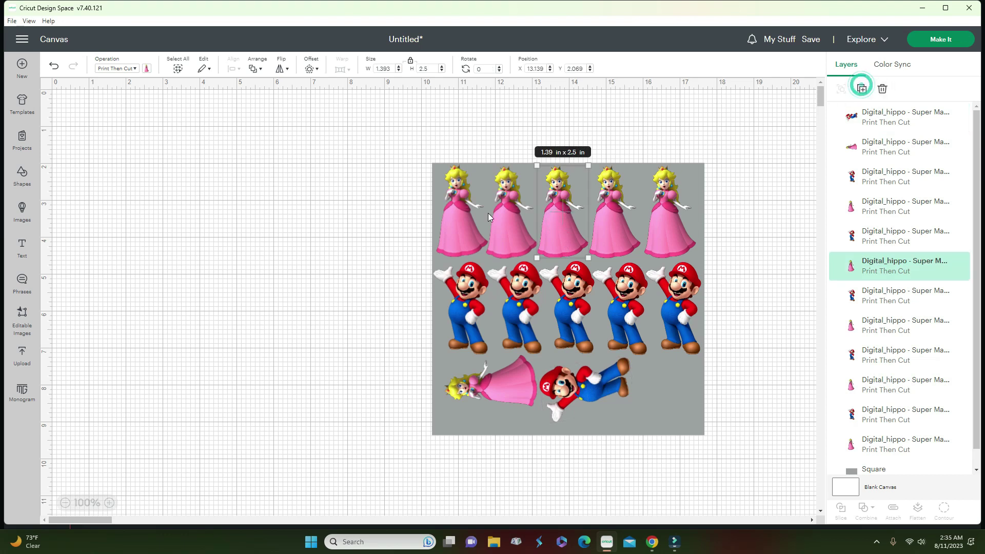
left_click(861, 88)
left_click_drag(236, 293, 647, 438)
left_click_drag(667, 479, 666, 407)
left_click(680, 447)
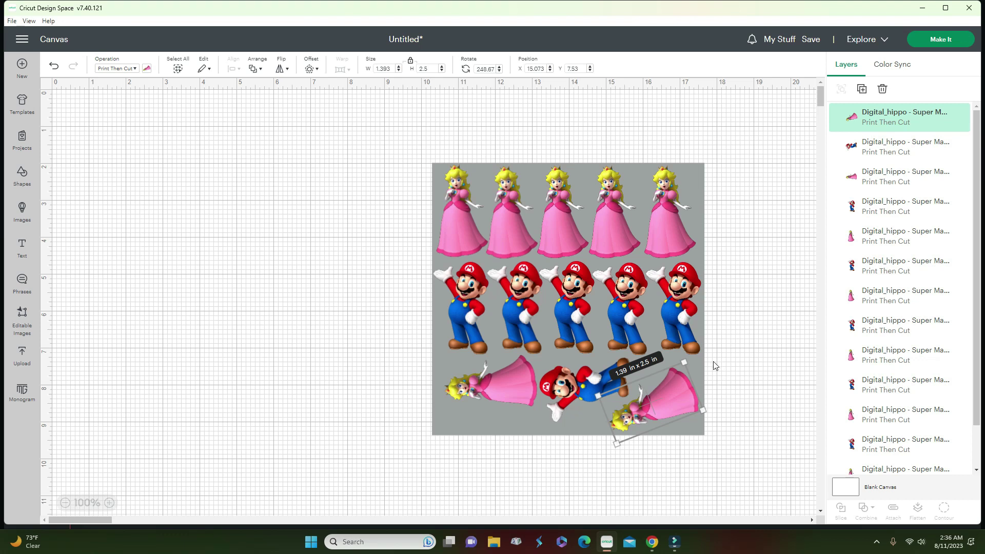
Duplicate the fifth Mario and fifth Peach as a spare pair, nudging the Peach left.
left_click(679, 306)
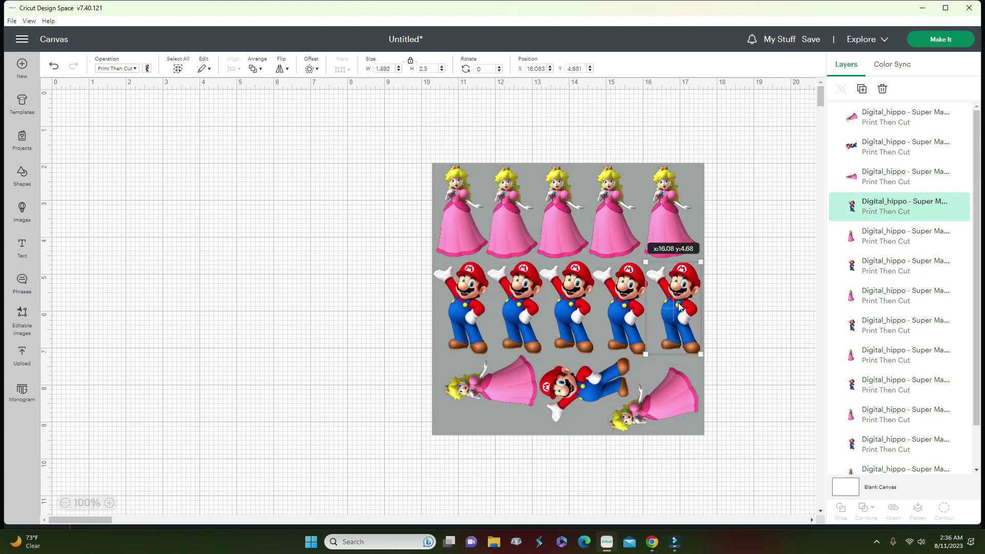
left_click(862, 89)
left_click(648, 220)
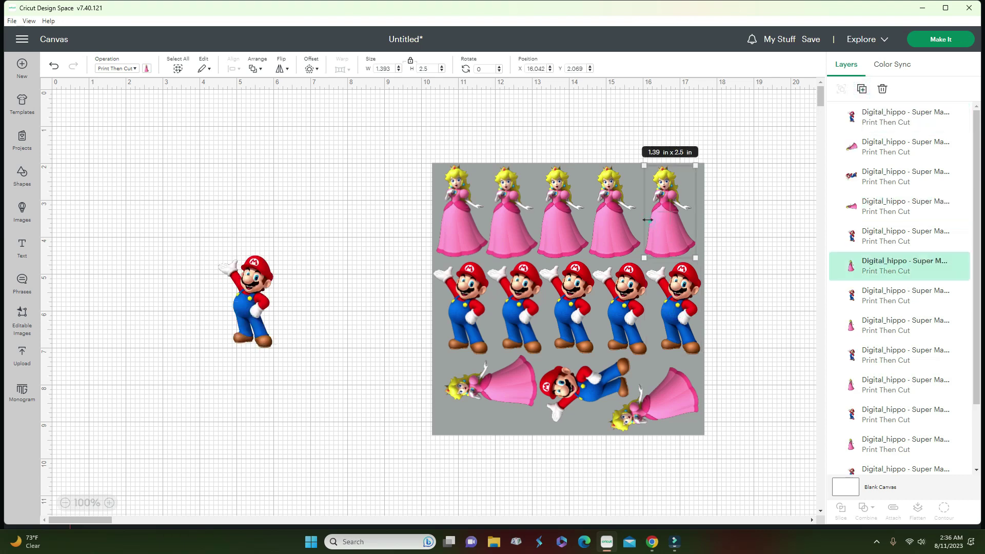
left_click(862, 91)
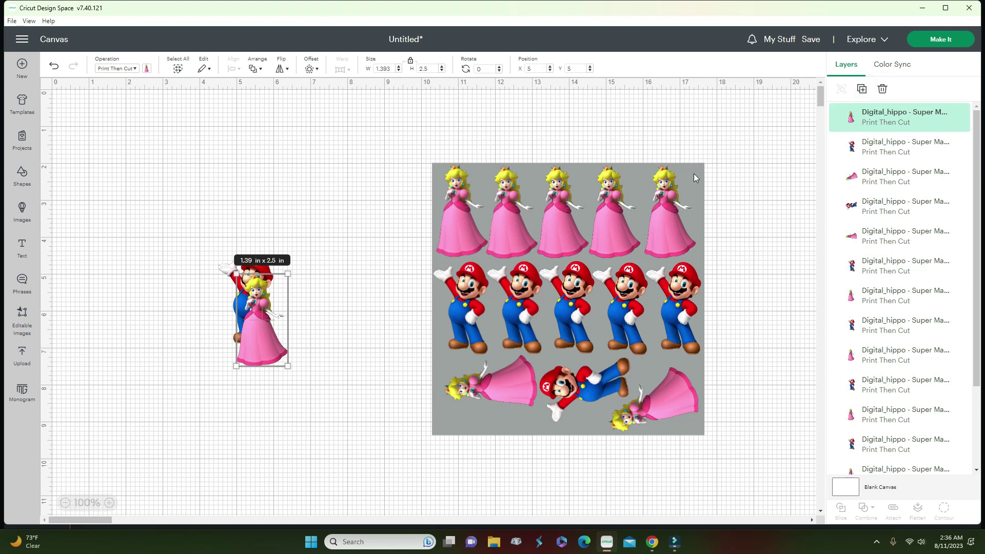
mouse_move(692, 177)
left_mouse_down()
mouse_move(566, 128)
mouse_move(676, 183)
mouse_move(690, 171)
mouse_move(692, 179)
left_mouse_up()
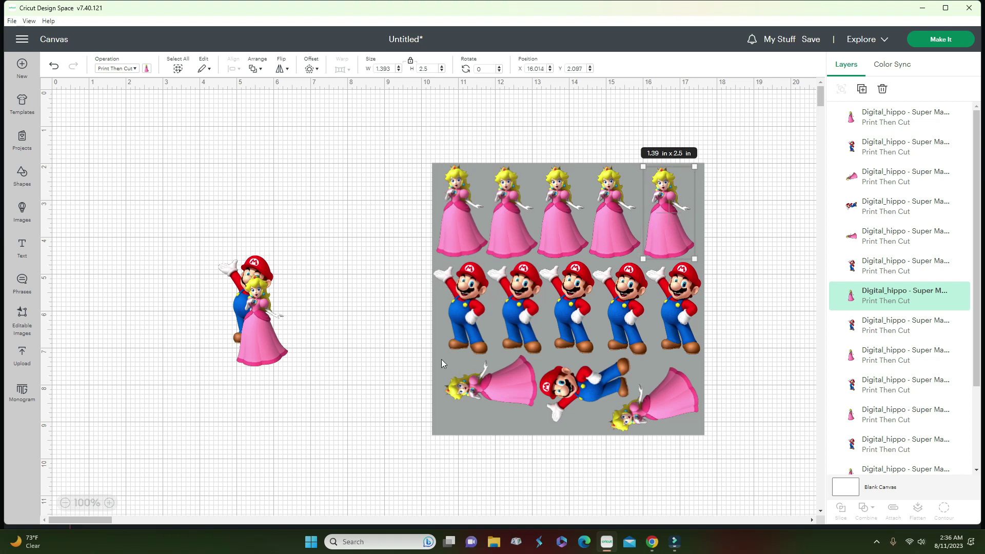
Delete the grey square and attach the thirteen stickers into one repositioned group.
left_click(479, 428)
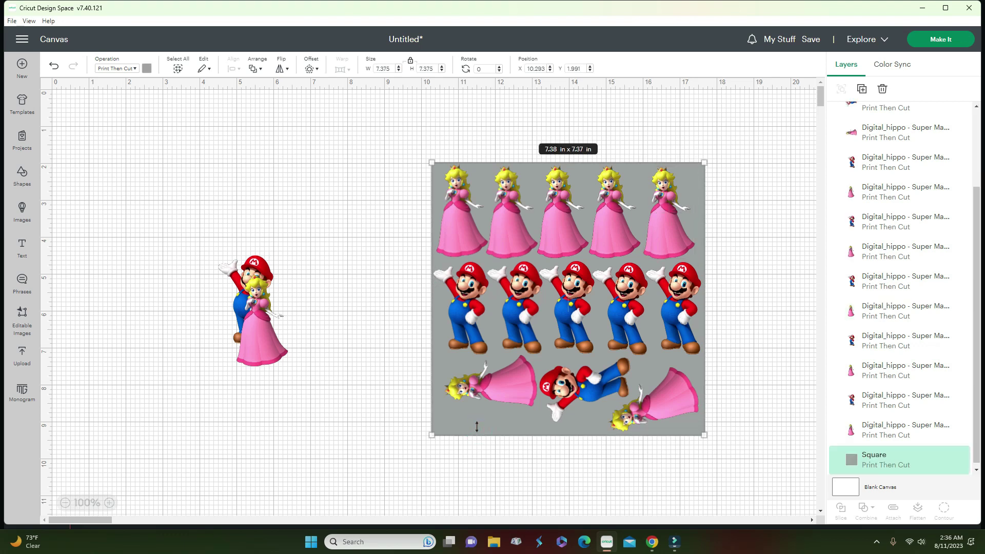
key("Delete")
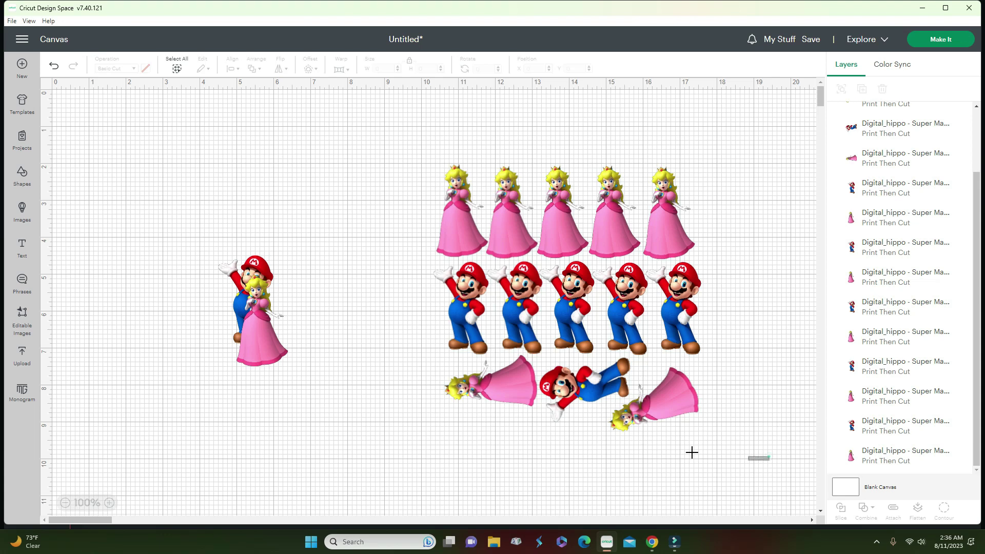
left_click_drag(769, 456, 432, 149)
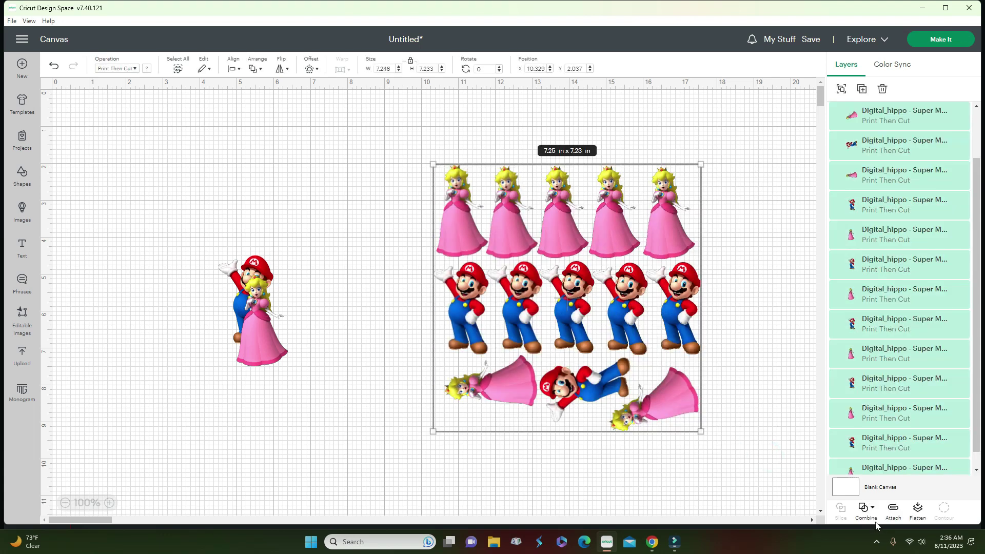
left_click(893, 511)
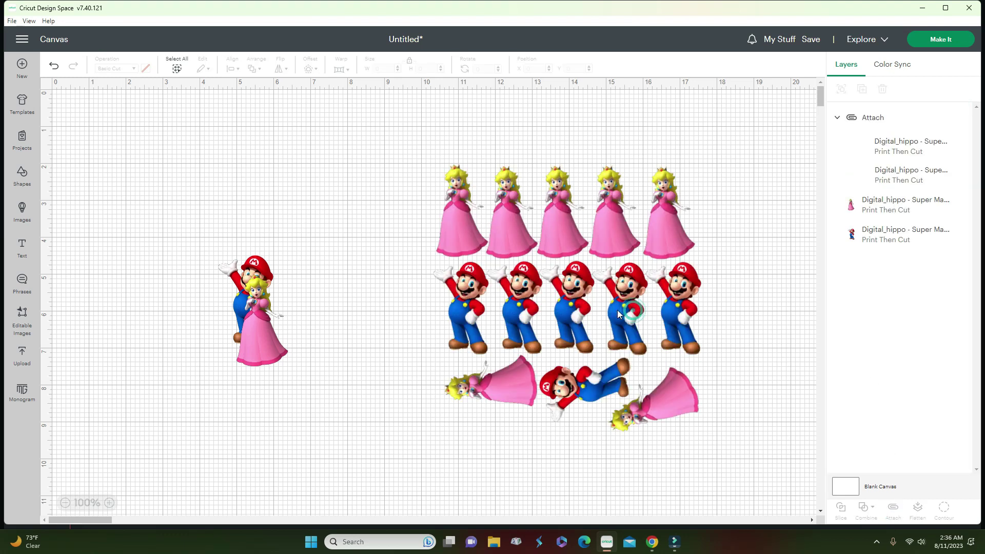
left_click(560, 283)
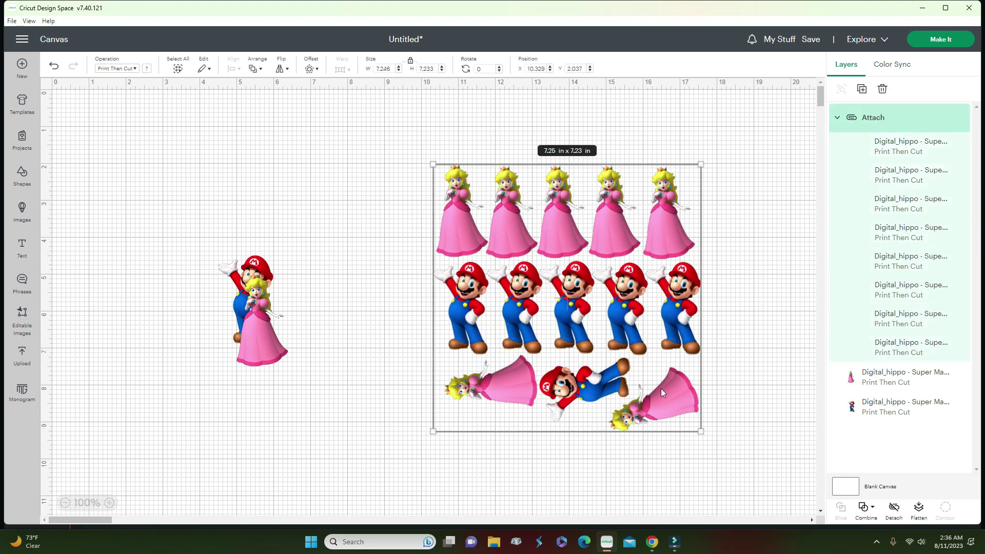
left_click_drag(617, 231, 605, 299)
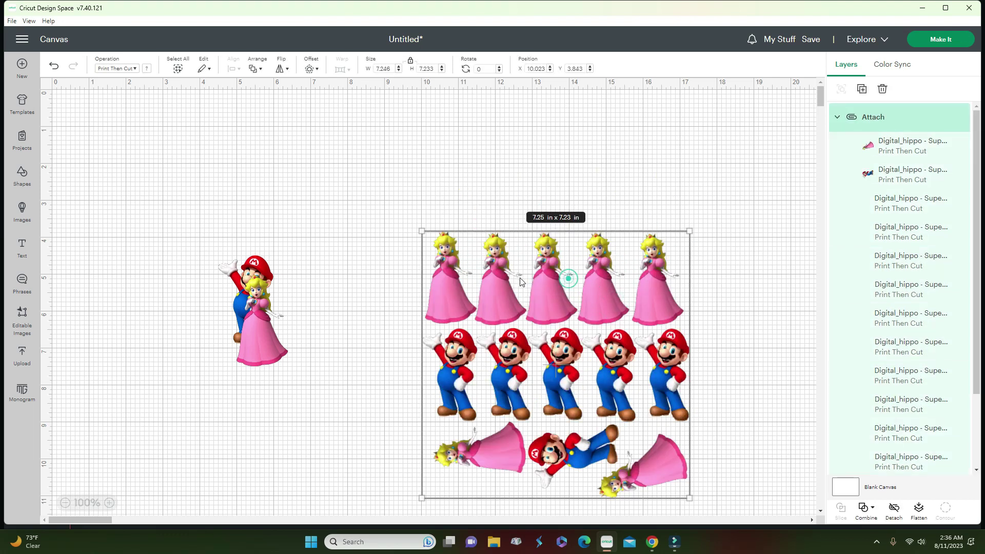
left_click_drag(615, 305, 629, 242)
Overlap the spare Peach on Mario, duplicate the pair twice, and send the design to Prepare.
left_click_drag(252, 328, 270, 326)
left_click_drag(174, 255, 365, 415)
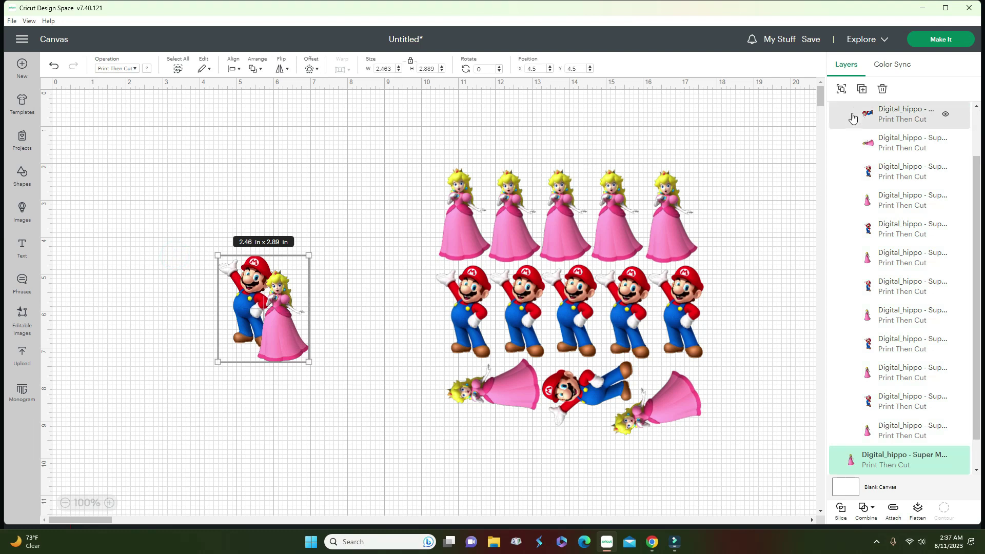
left_click(861, 91)
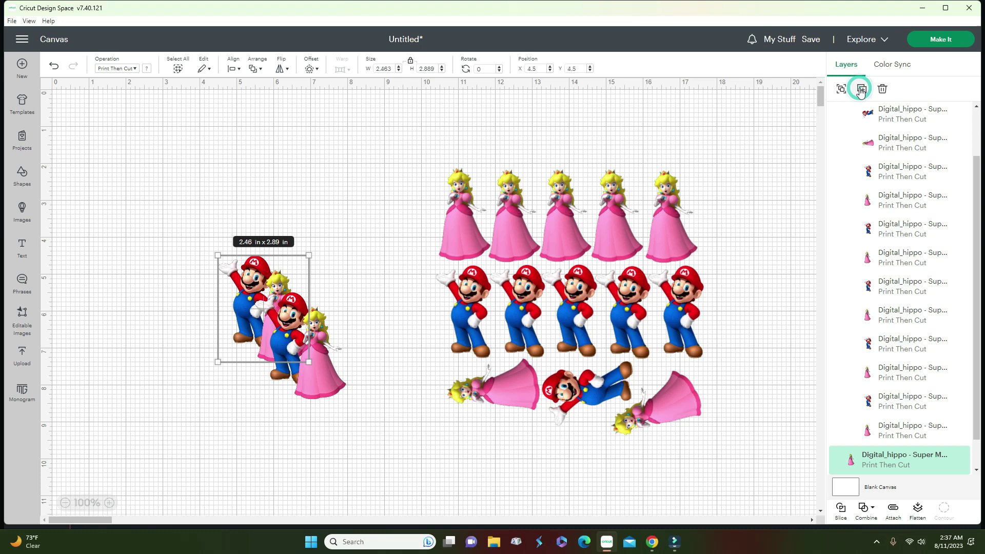
left_click(861, 91)
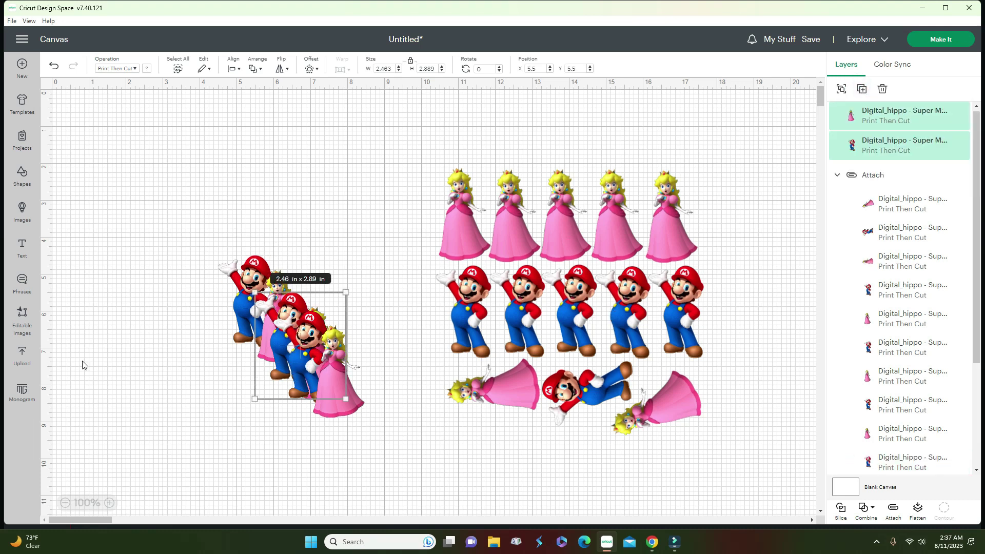
left_click(936, 40)
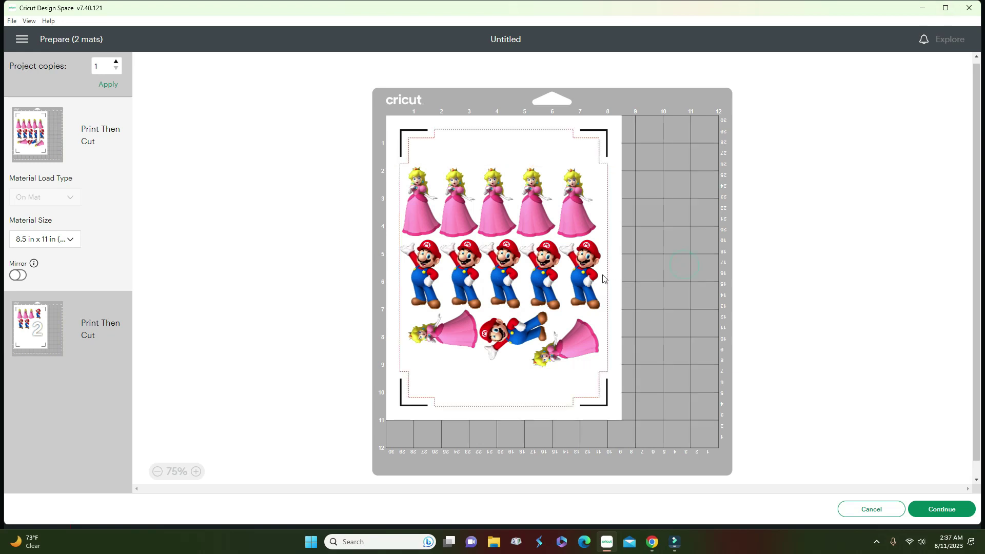
Nudge the attached sticker group up into place on mat 1.
left_click_drag(563, 282, 565, 259)
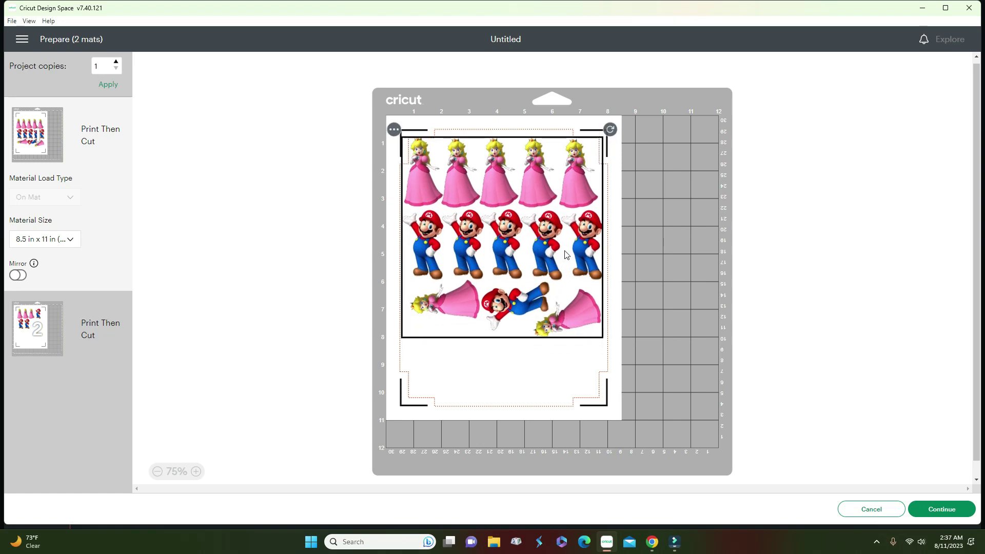
left_click_drag(566, 254, 567, 260)
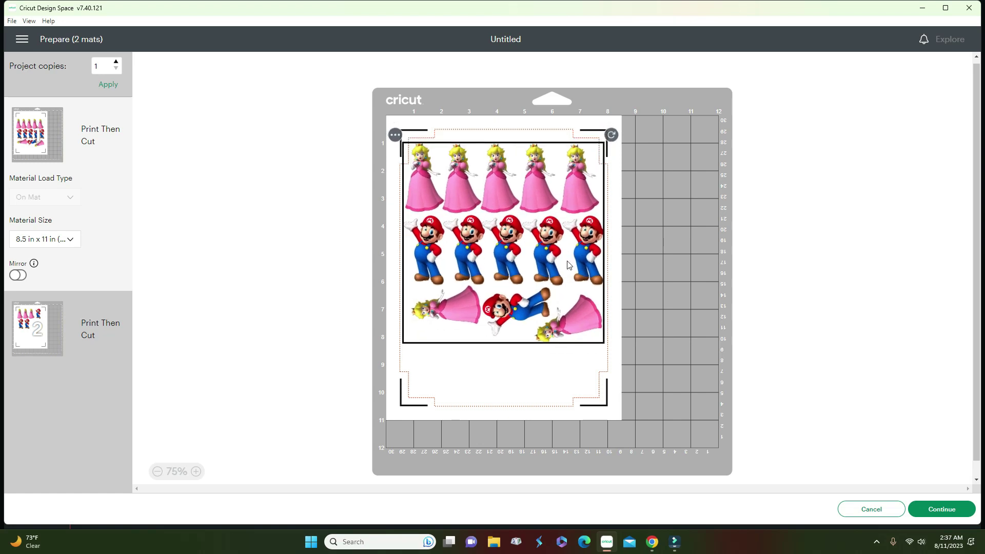
left_click(683, 337)
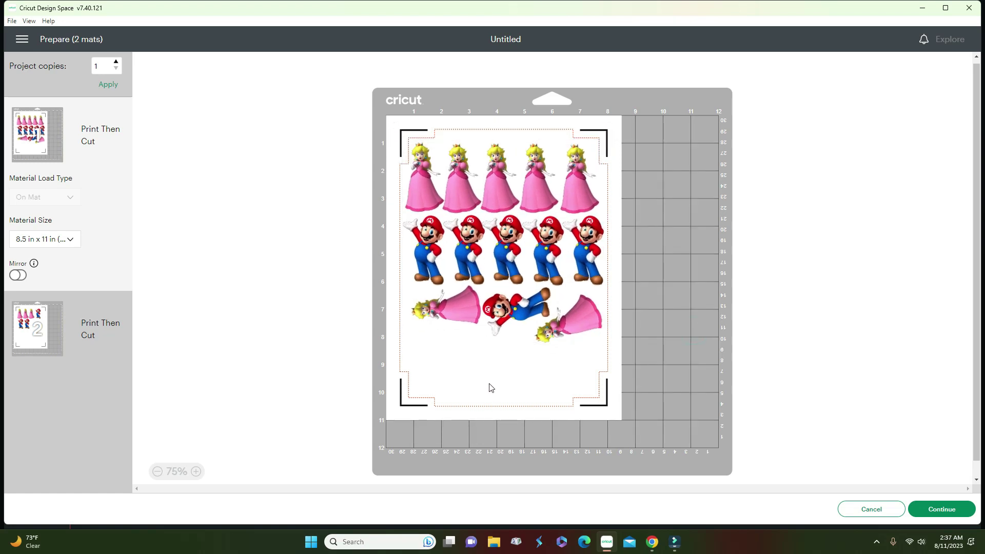
Select the six Mario and Peach images on mat 2 and move them to mat 1.
left_click(38, 339)
left_click_drag(533, 309, 437, 96)
left_click(547, 279)
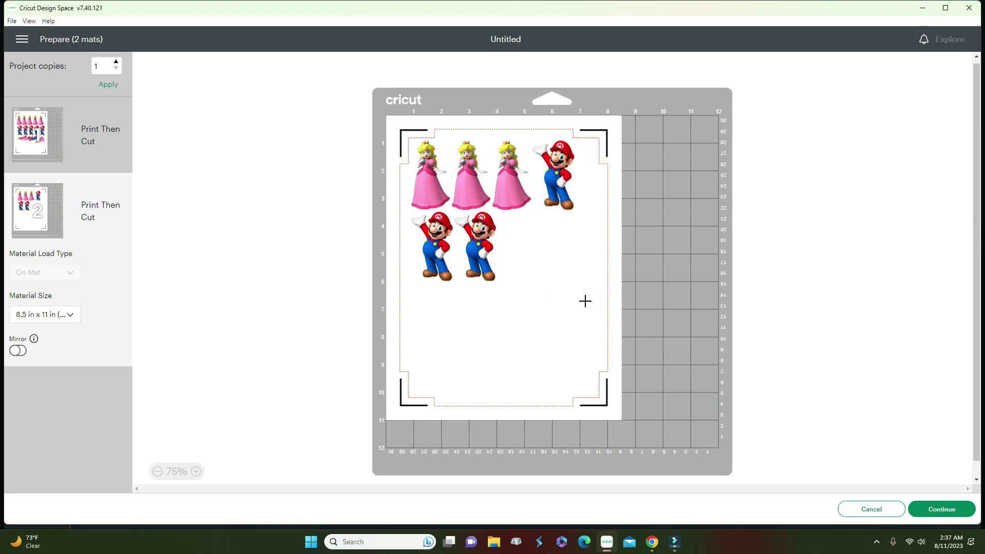
left_click_drag(599, 298, 400, 132)
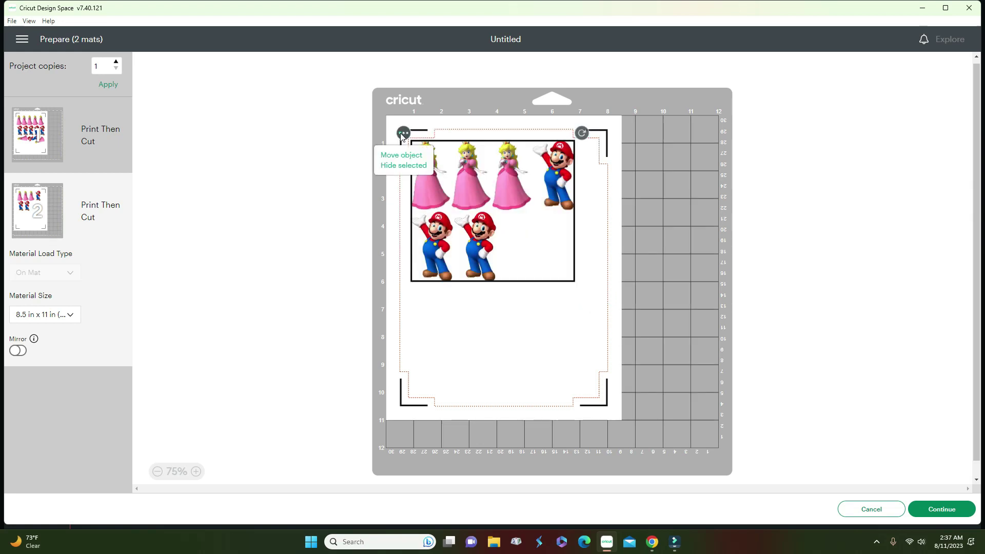
left_click(401, 155)
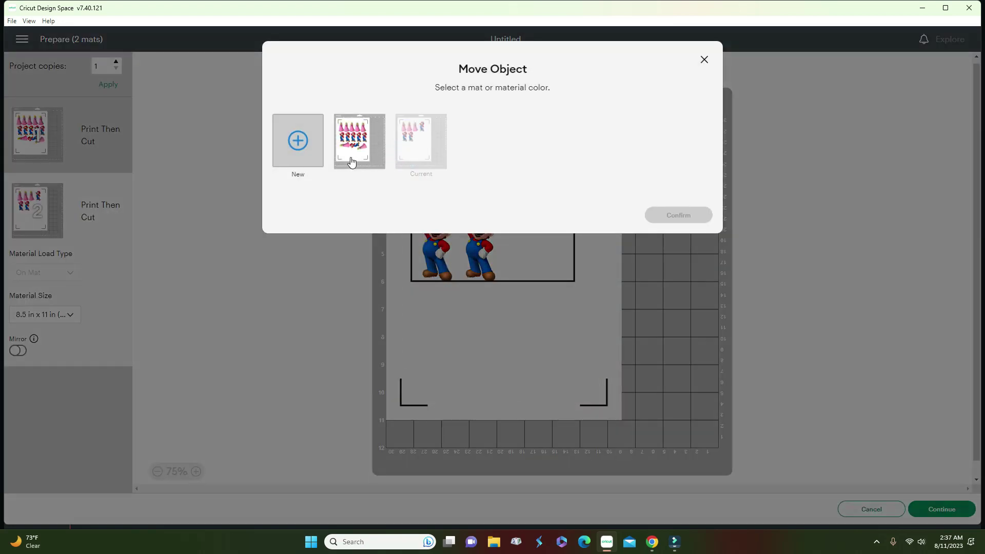
left_click(351, 162)
left_click(689, 216)
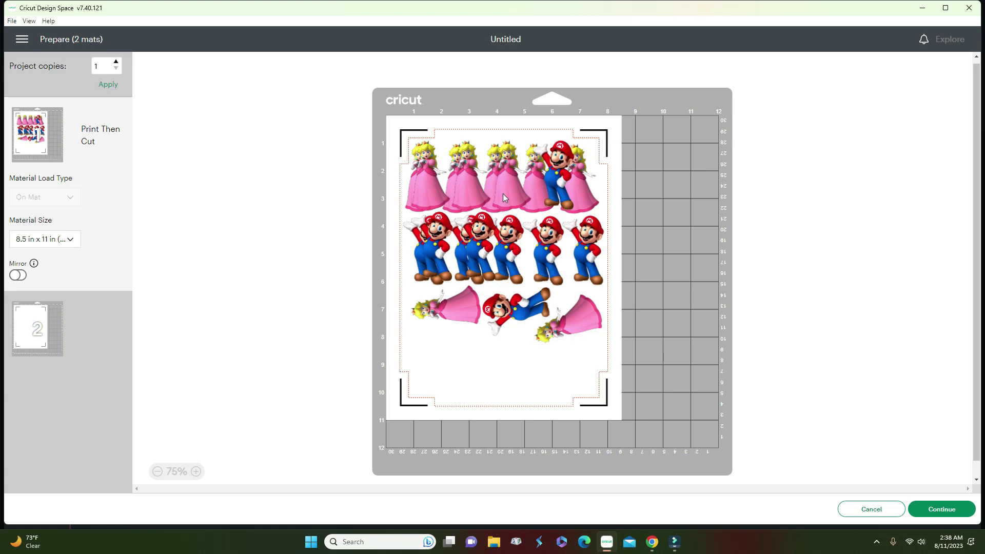
Move three Peach stickers from the top rows into a new bottom row on mat 1.
left_click_drag(481, 191, 462, 370)
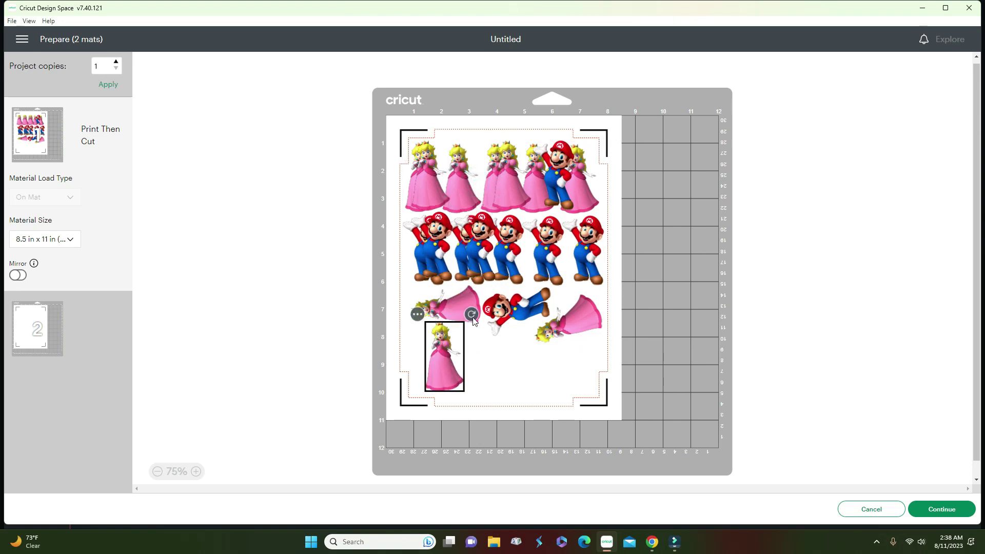
mouse_move(473, 318)
left_mouse_down()
mouse_move(433, 305)
mouse_move(472, 314)
left_mouse_up()
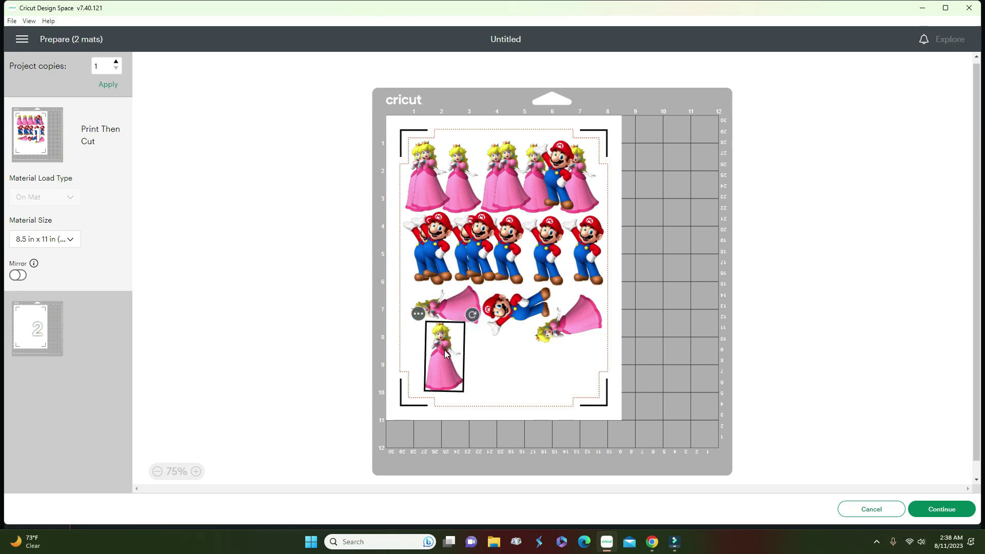
left_click_drag(446, 350, 434, 351)
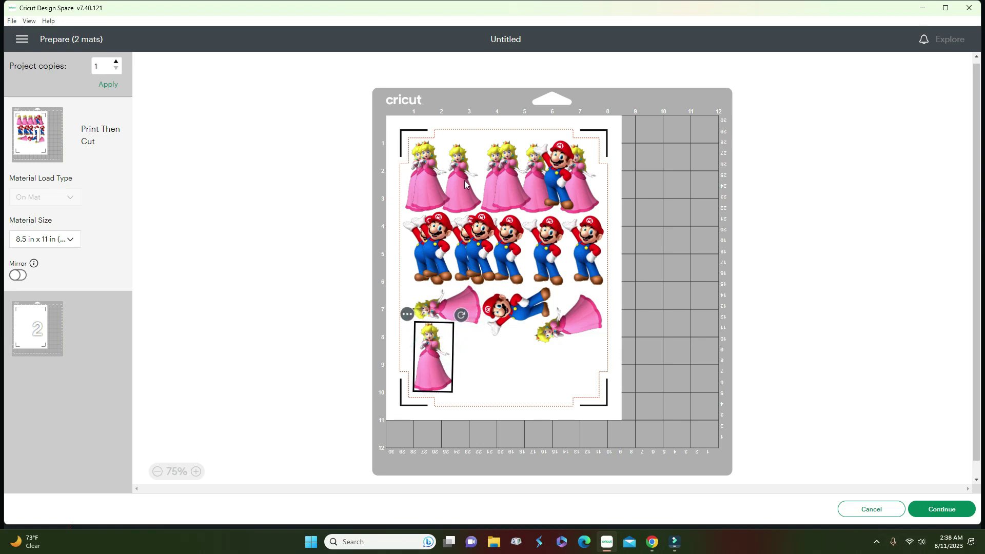
left_click_drag(429, 185, 481, 370)
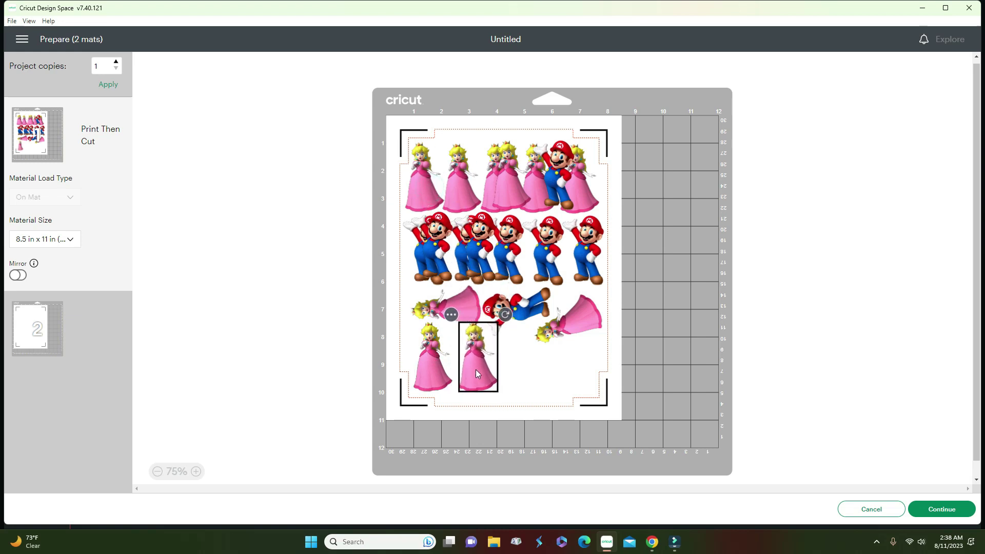
left_click_drag(508, 160, 507, 367)
left_click(530, 288)
Place a Mario at the bottom-right slot and hide the two extra Marios.
left_click_drag(554, 165, 550, 364)
left_click_drag(490, 229, 601, 302)
left_click_drag(434, 240, 470, 265)
left_click(438, 224)
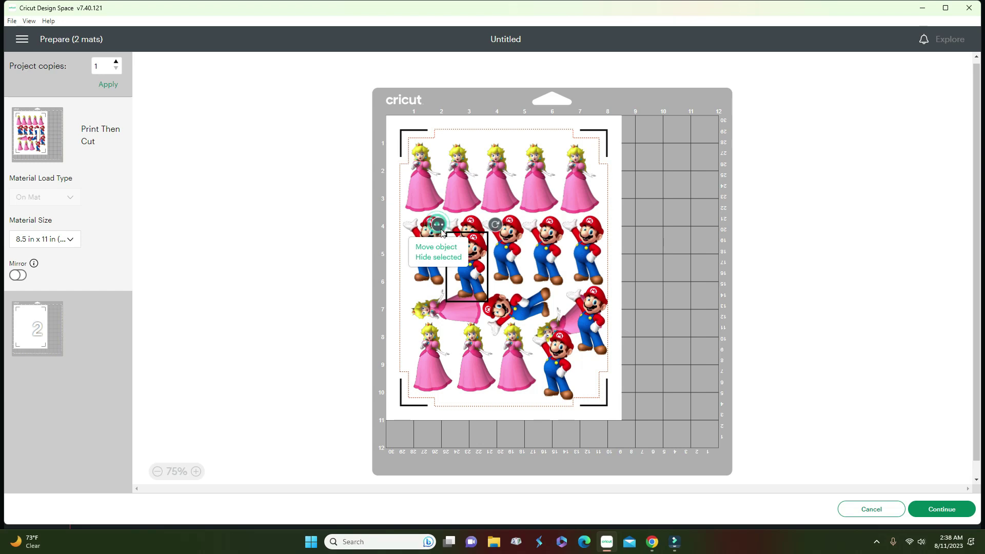
left_click(439, 257)
left_click(591, 332)
left_click(557, 278)
left_click(561, 311)
Nudge the sticker group right and tilt the bottom-right Mario about 40° clockwise.
left_click(557, 345)
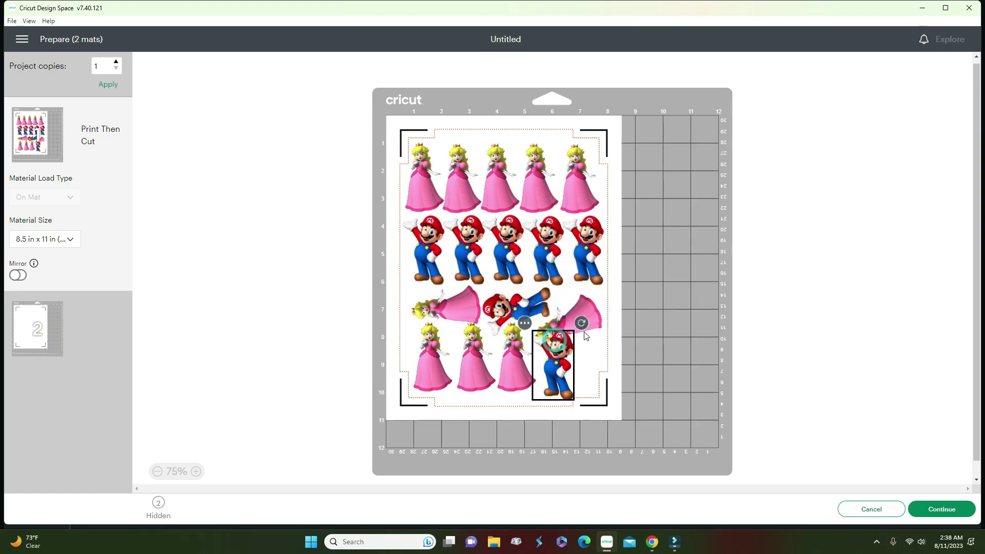
mouse_move(586, 320)
left_mouse_down()
mouse_move(598, 328)
mouse_move(590, 312)
left_mouse_up()
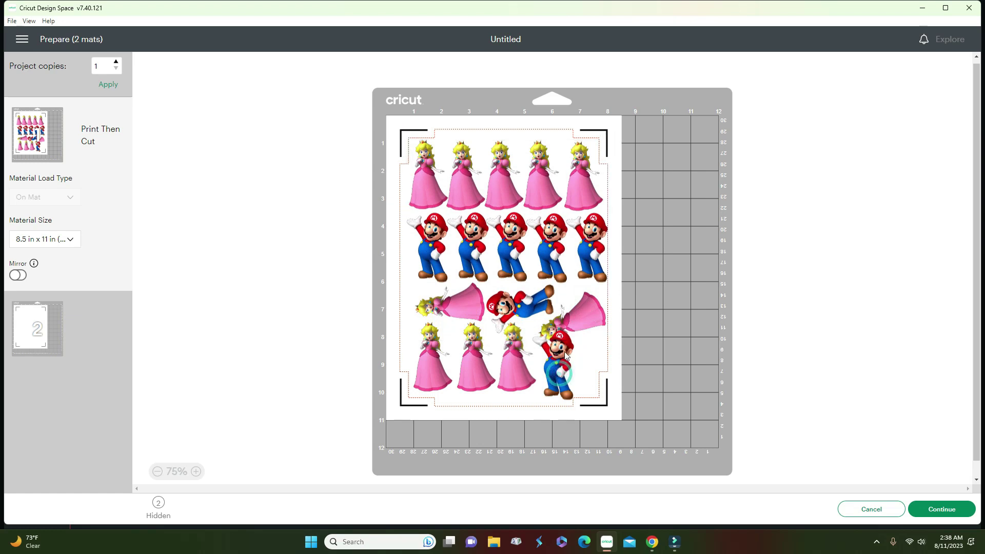
left_click(563, 345)
left_click_drag(581, 323, 573, 350)
left_click(577, 314)
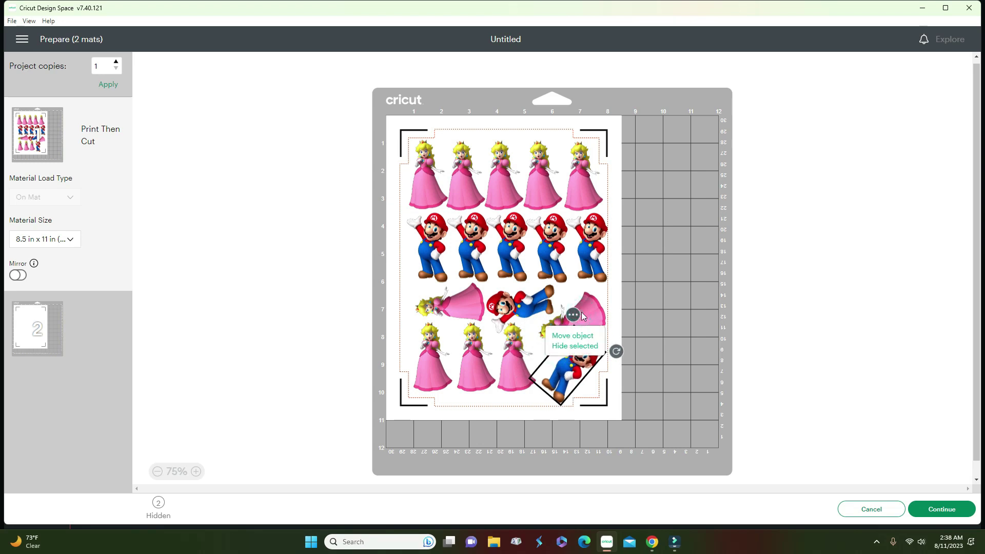
left_click(573, 250)
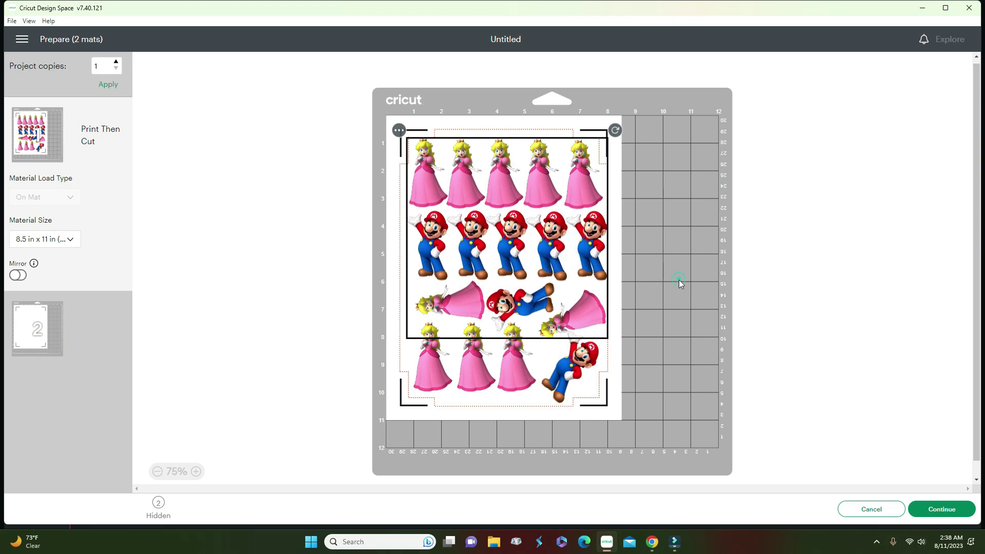
left_click(683, 353)
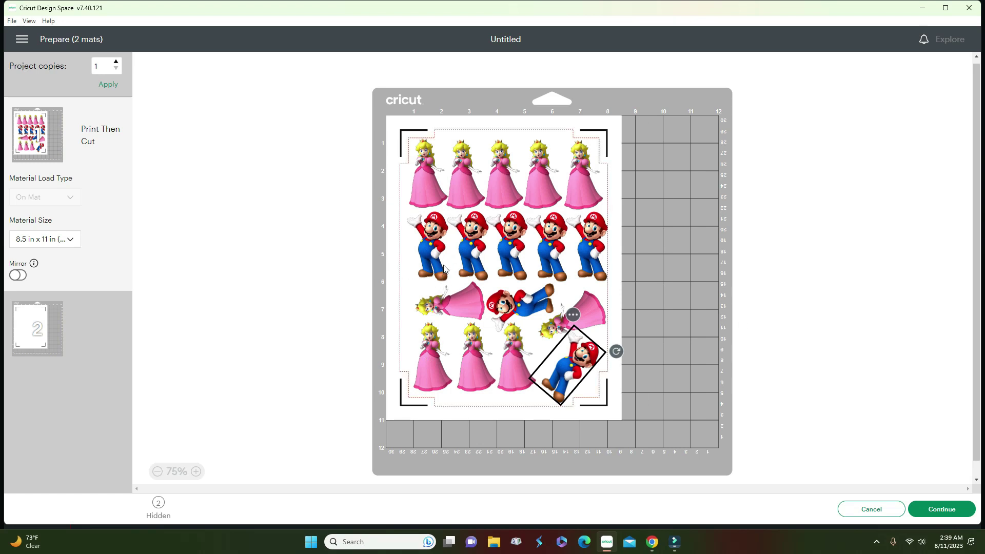
Cancel the Prepare screen to get back to the Canvas with its four image layers.
left_click(878, 511)
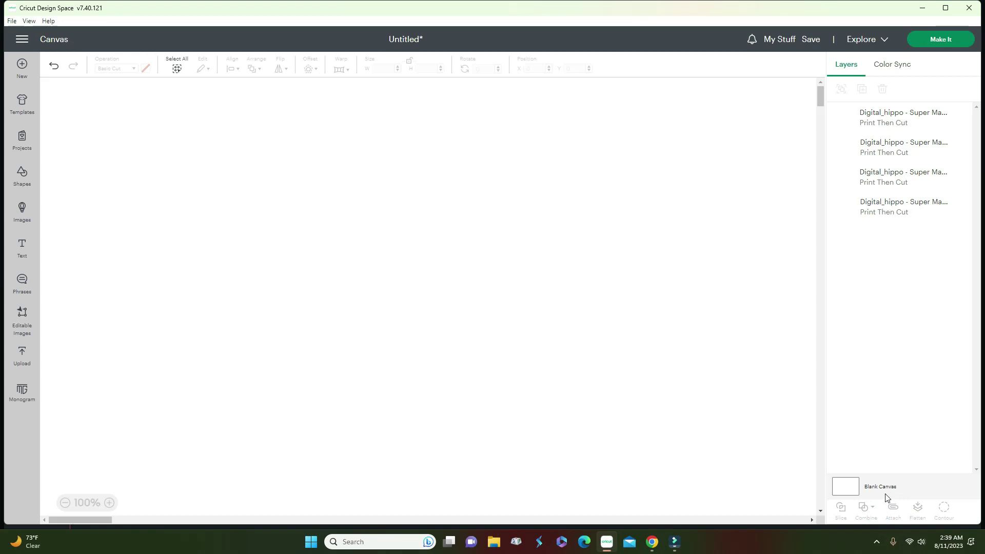